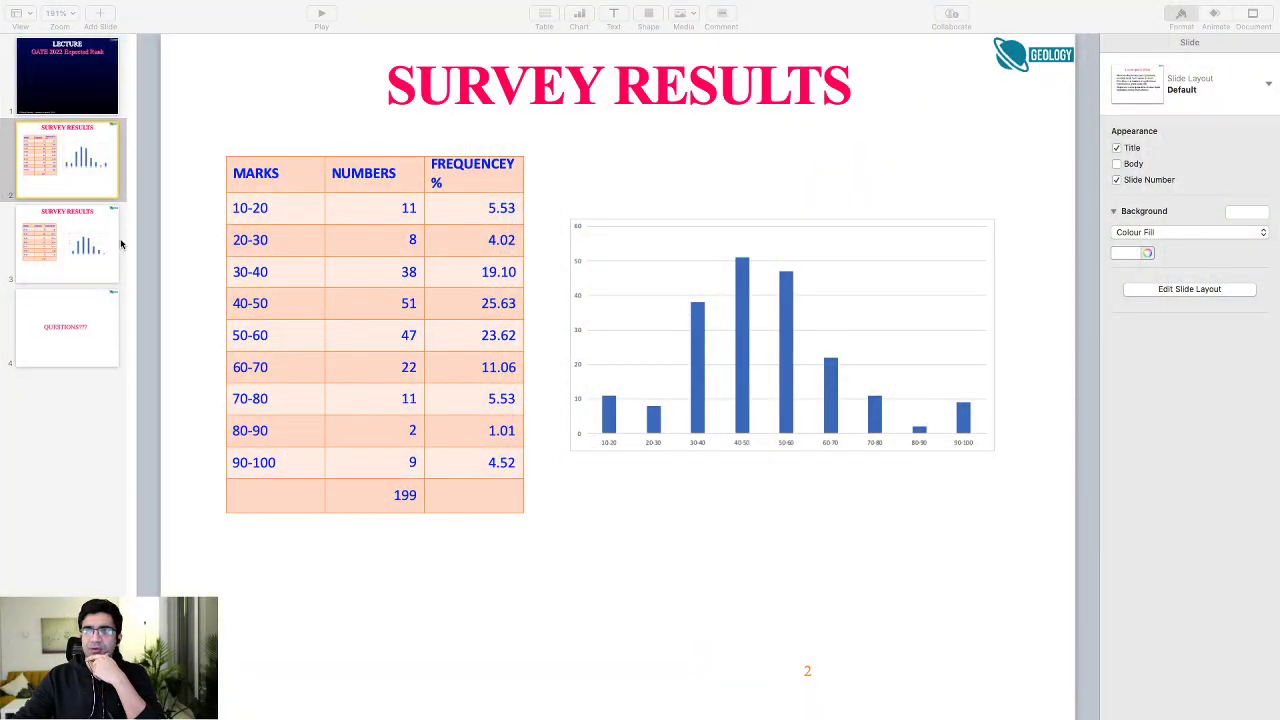
# Examine the marks, numbers and frequency table on slide 2, highlighting the 10-20 and 90-100 rows.
pyautogui.click(149, 191)
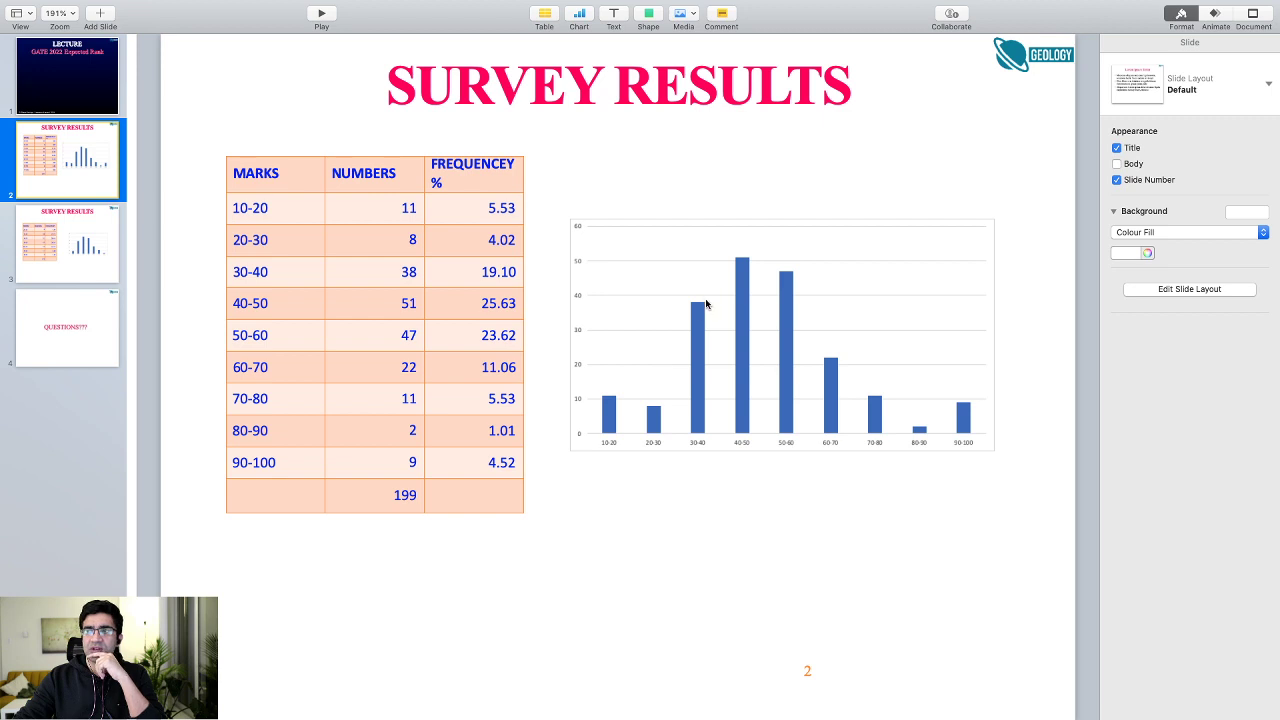
pyautogui.click(285, 241)
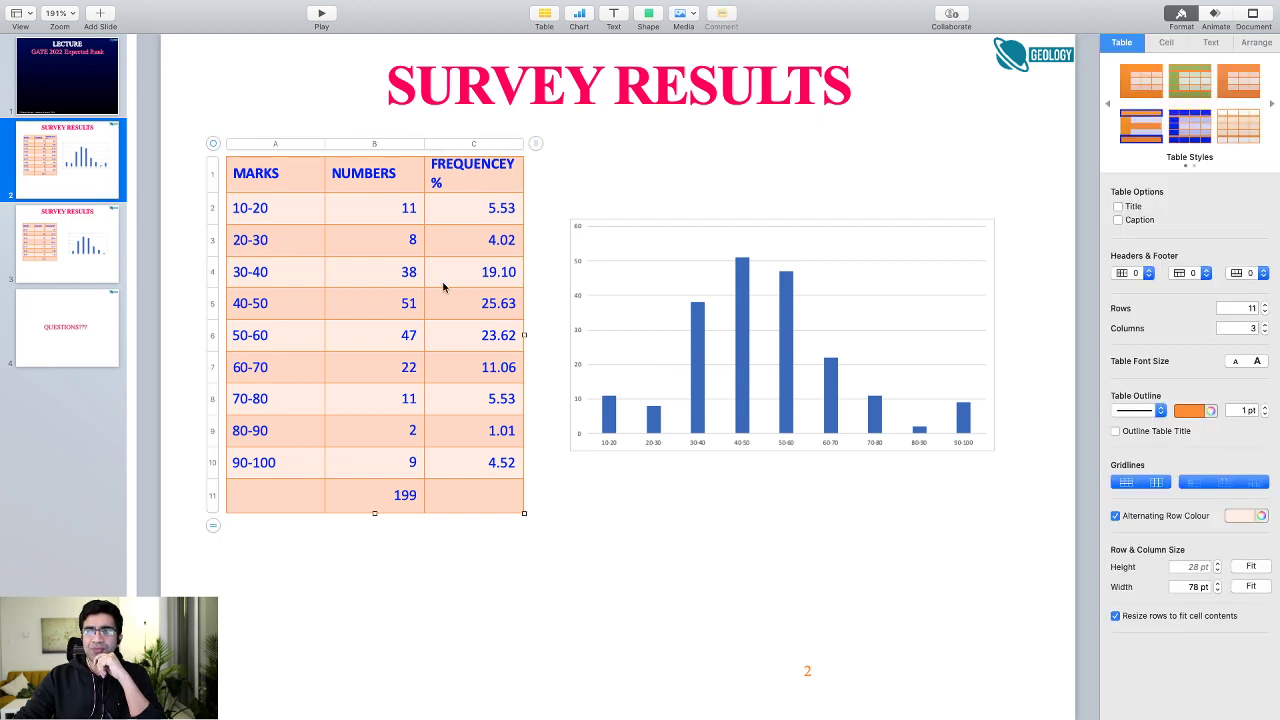
pyautogui.click(380, 272)
pyautogui.click(395, 221)
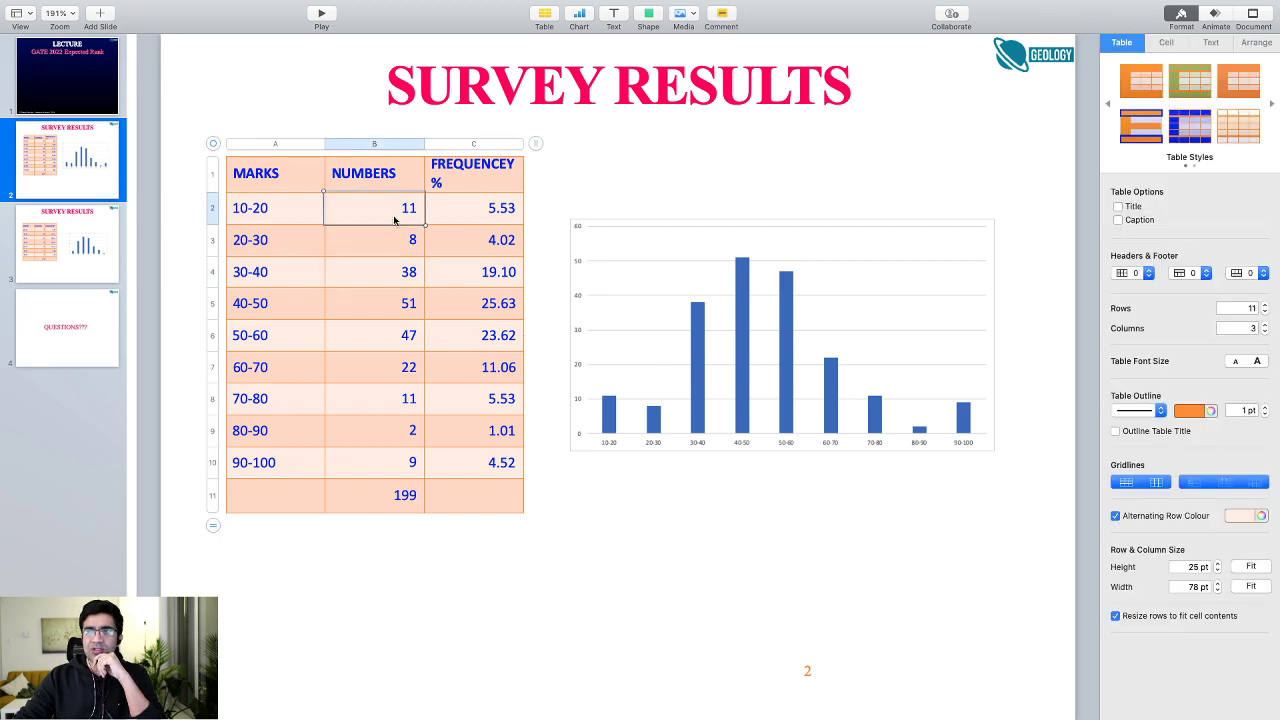
pyautogui.click(493, 224)
pyautogui.moveTo(459, 215)
pyautogui.mouseDown()
pyautogui.moveTo(457, 266)
pyautogui.moveTo(458, 220)
pyautogui.mouseUp()
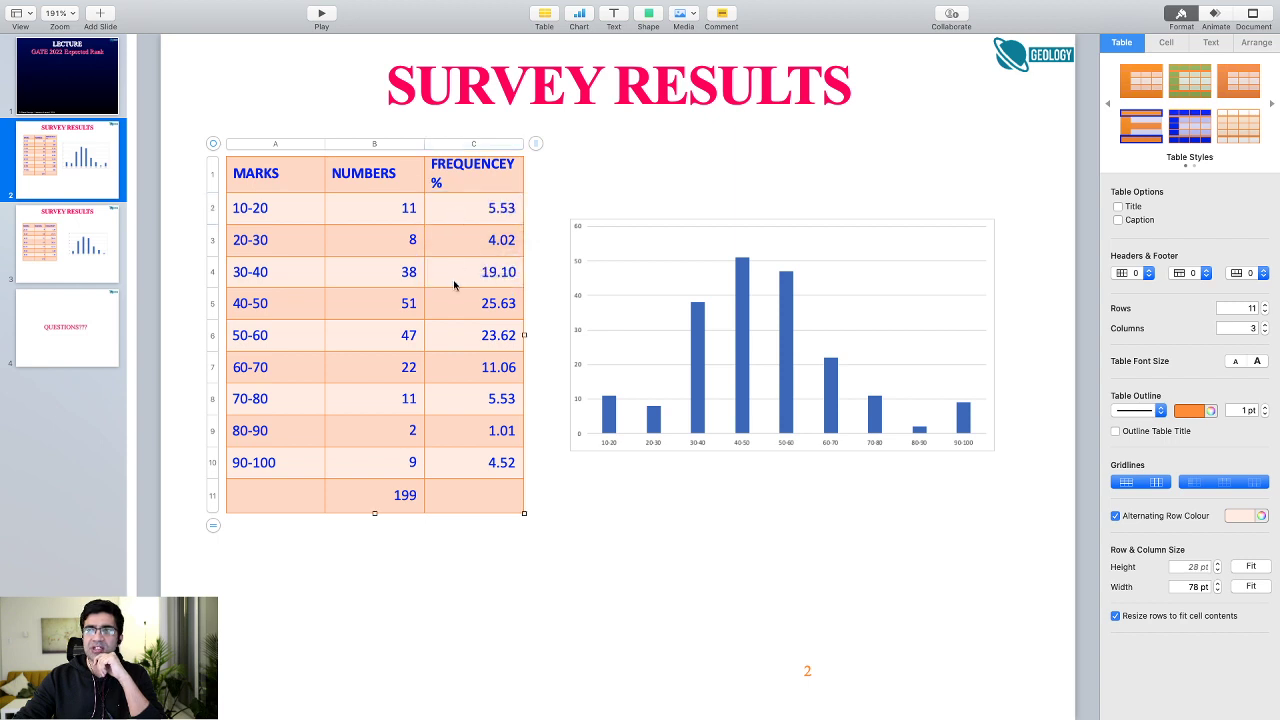
pyautogui.click(374, 504)
pyautogui.click(268, 218)
pyautogui.click(385, 215)
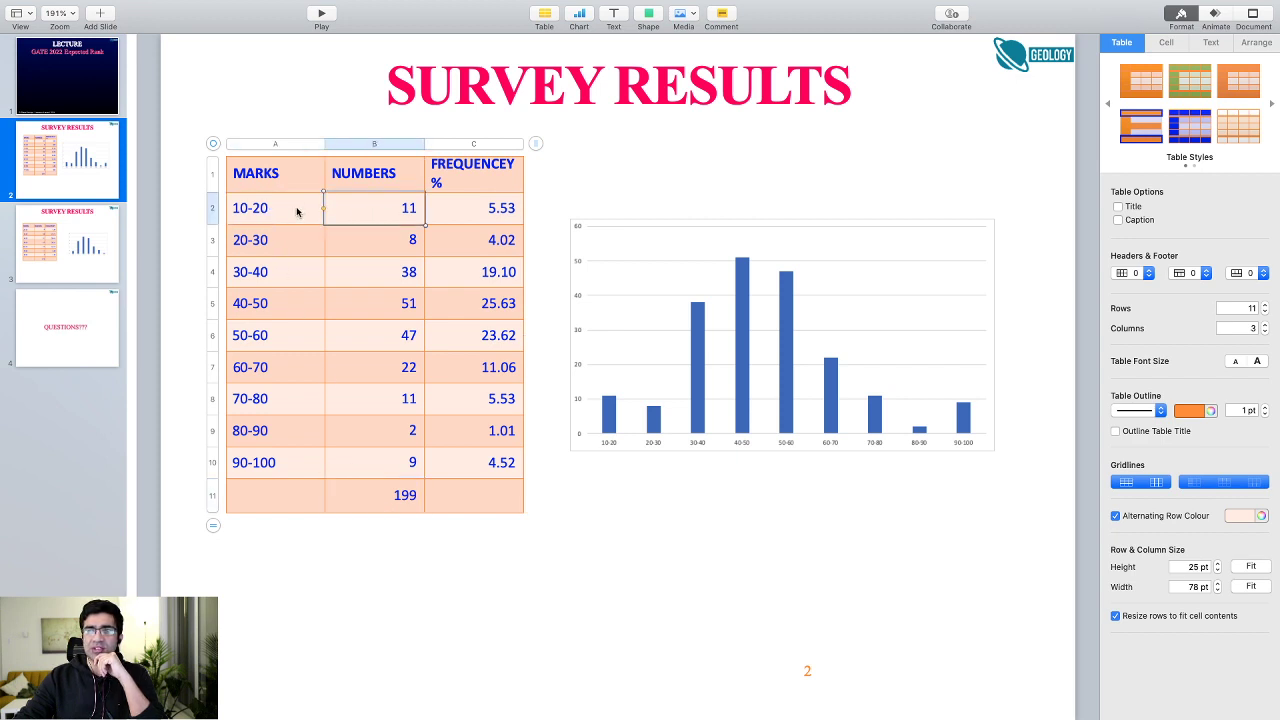
pyautogui.moveTo(297, 210); pyautogui.dragTo(491, 210)
pyautogui.moveTo(280, 470); pyautogui.dragTo(466, 463)
pyautogui.click(270, 220)
pyautogui.moveTo(270, 220); pyautogui.dragTo(466, 217)
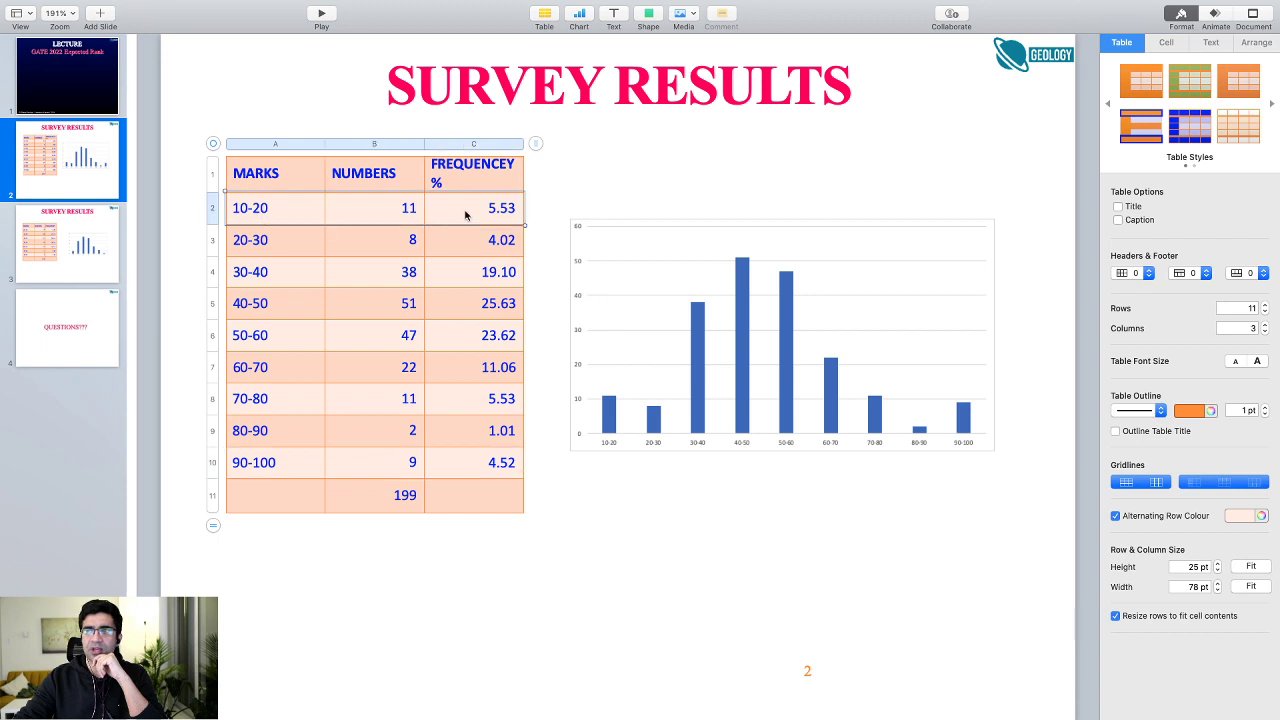
pyautogui.click(268, 478)
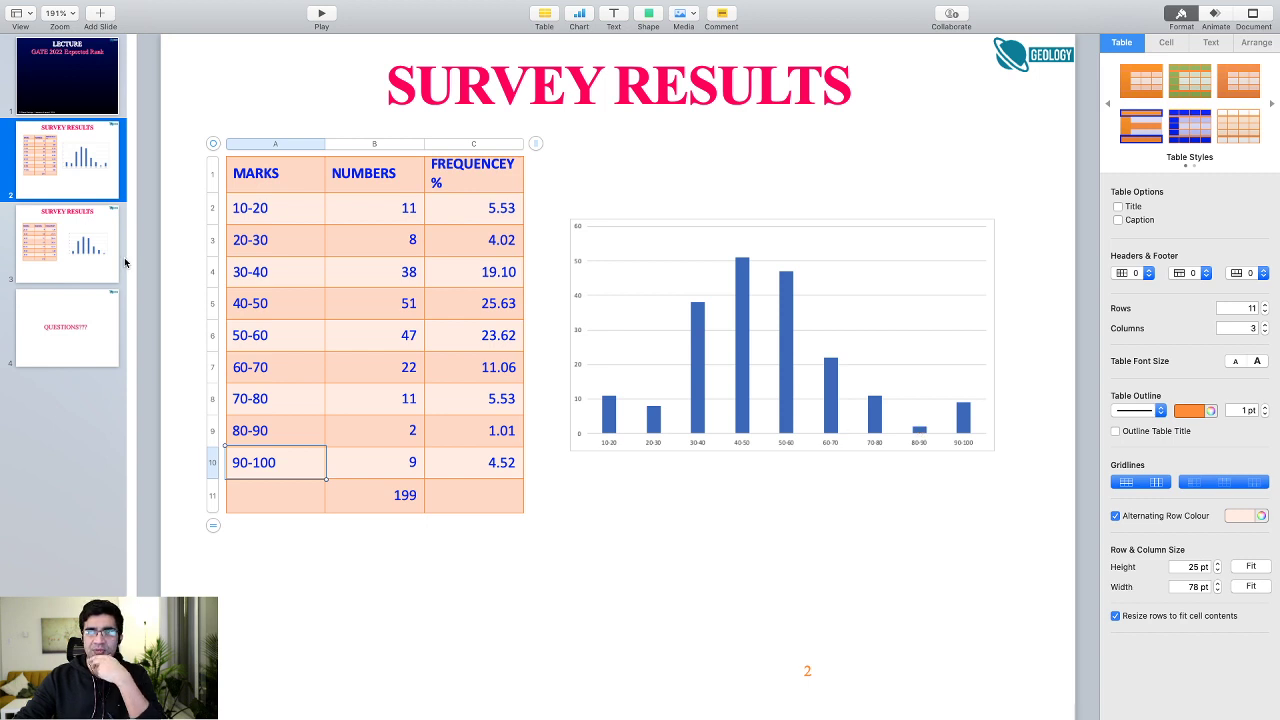
# Open slide 3 and examine the 20-30 and 30-40 rows of its survey results table.
pyautogui.click(51, 262)
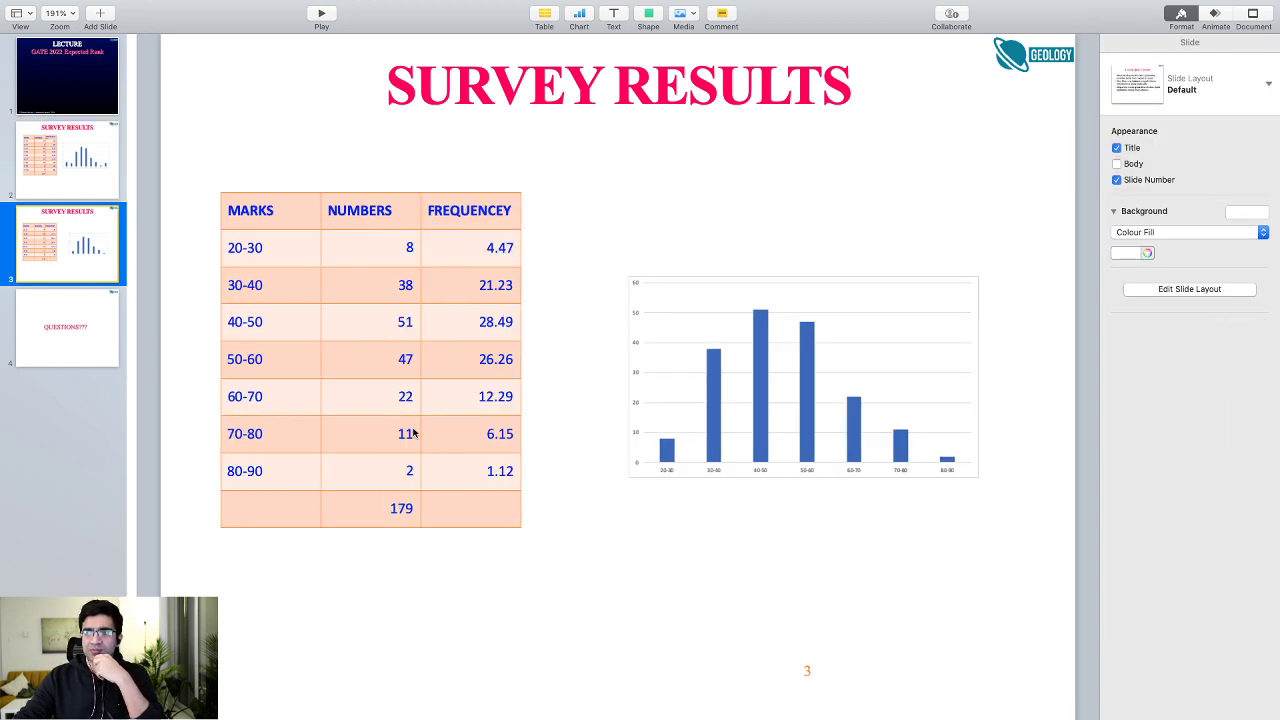
pyautogui.click(283, 249)
pyautogui.click(283, 249)
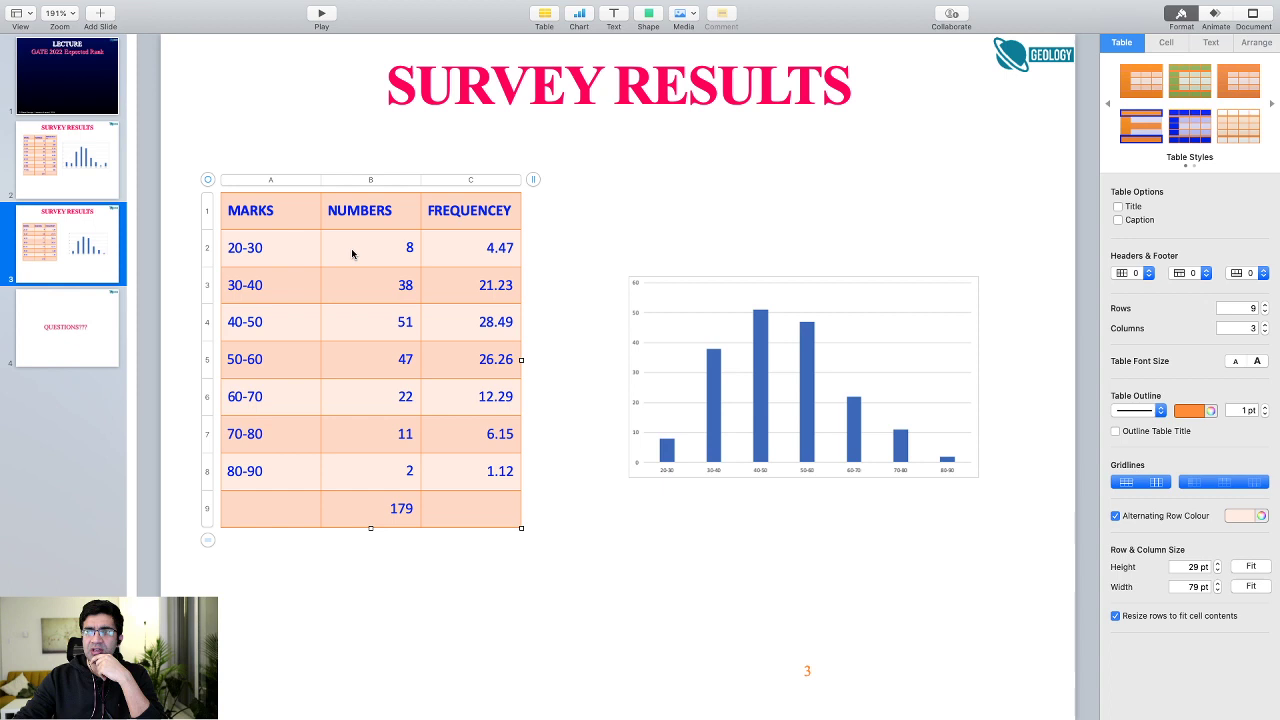
pyautogui.click(355, 256)
pyautogui.click(445, 262)
pyautogui.click(285, 262)
pyautogui.click(297, 296)
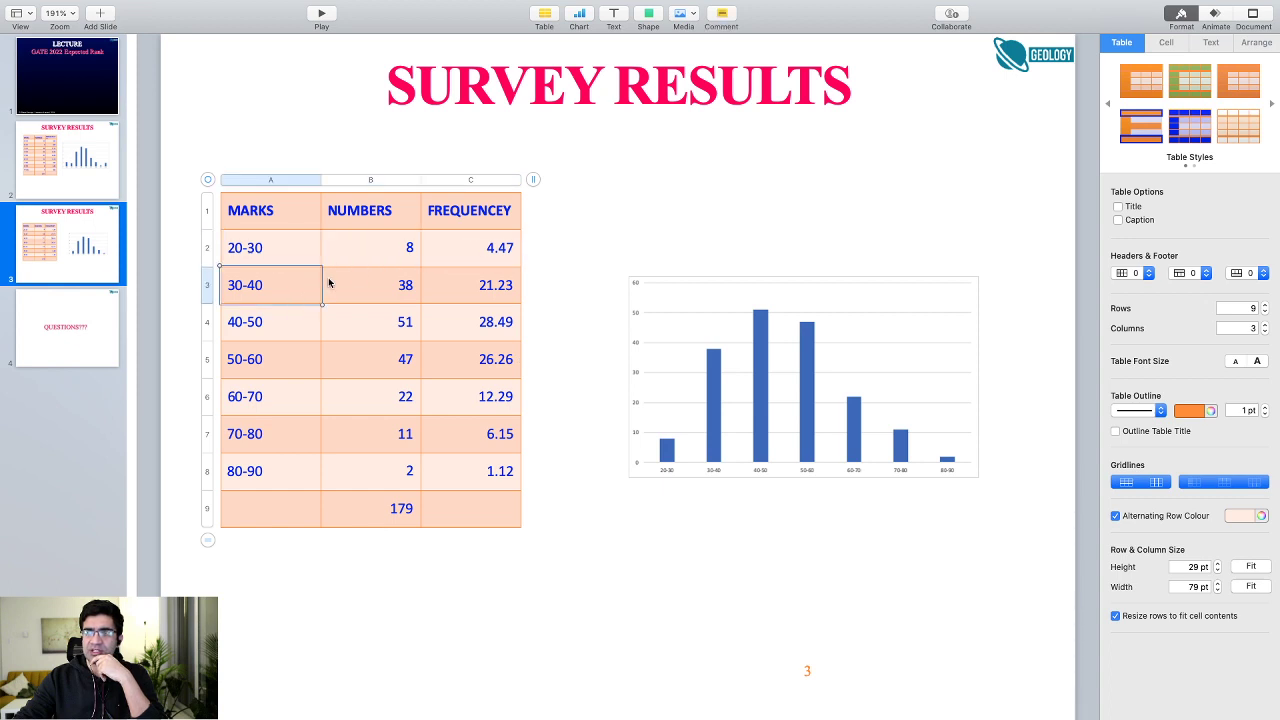
pyautogui.click(472, 254)
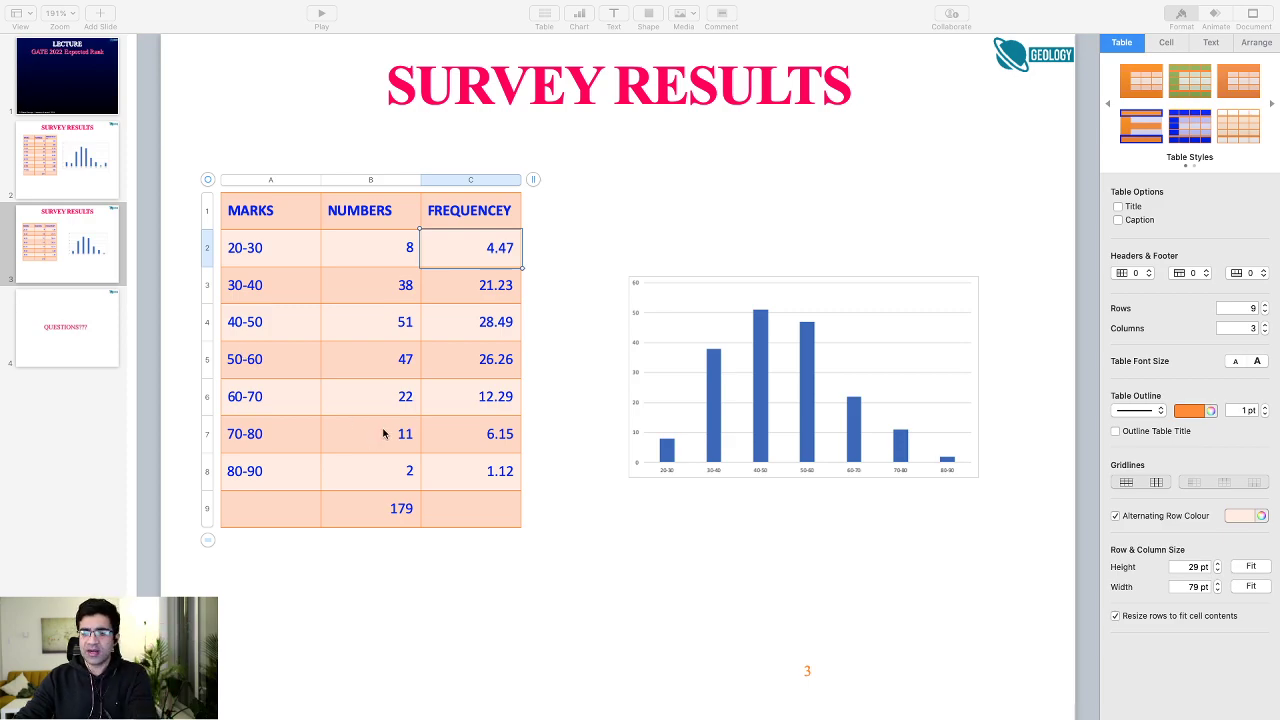
# Switch to the Book2 workbook in Excel and inspect the first survey chart and the Total, Mean and STDEV cells.
pyautogui.hotkey('ctrl', 'Right')
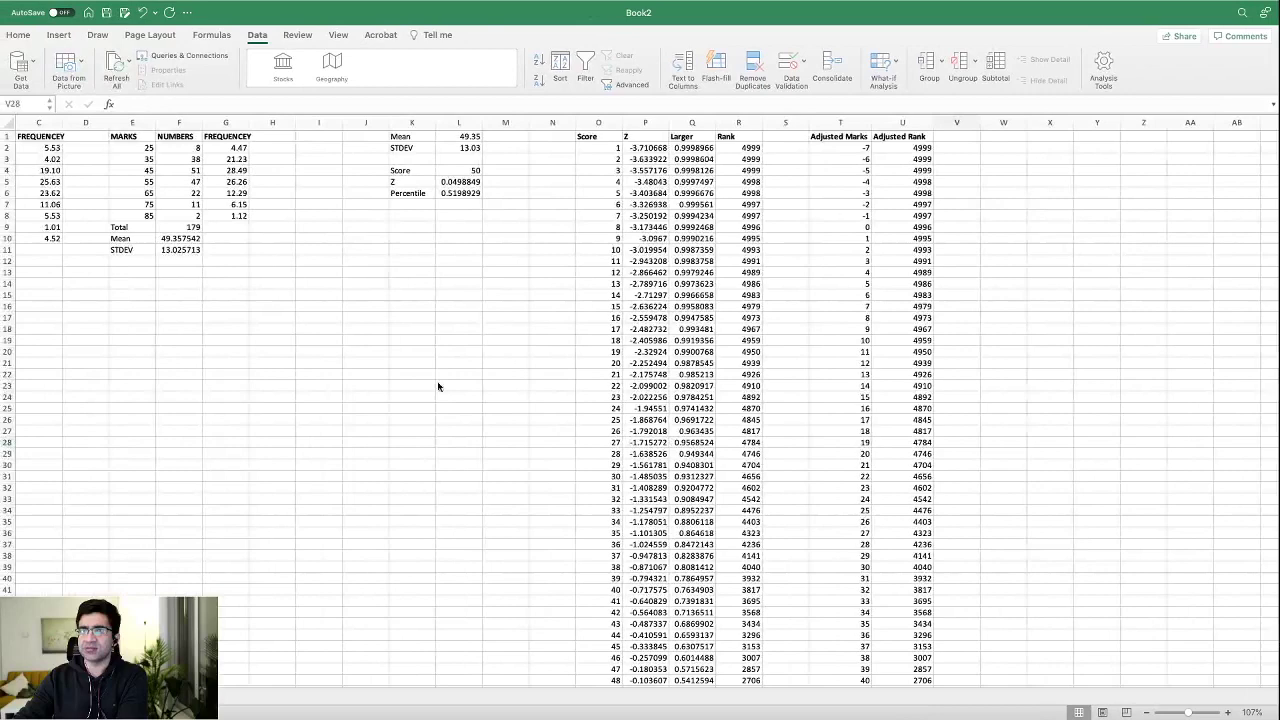
pyautogui.hotkey('ctrl', 'pageup')
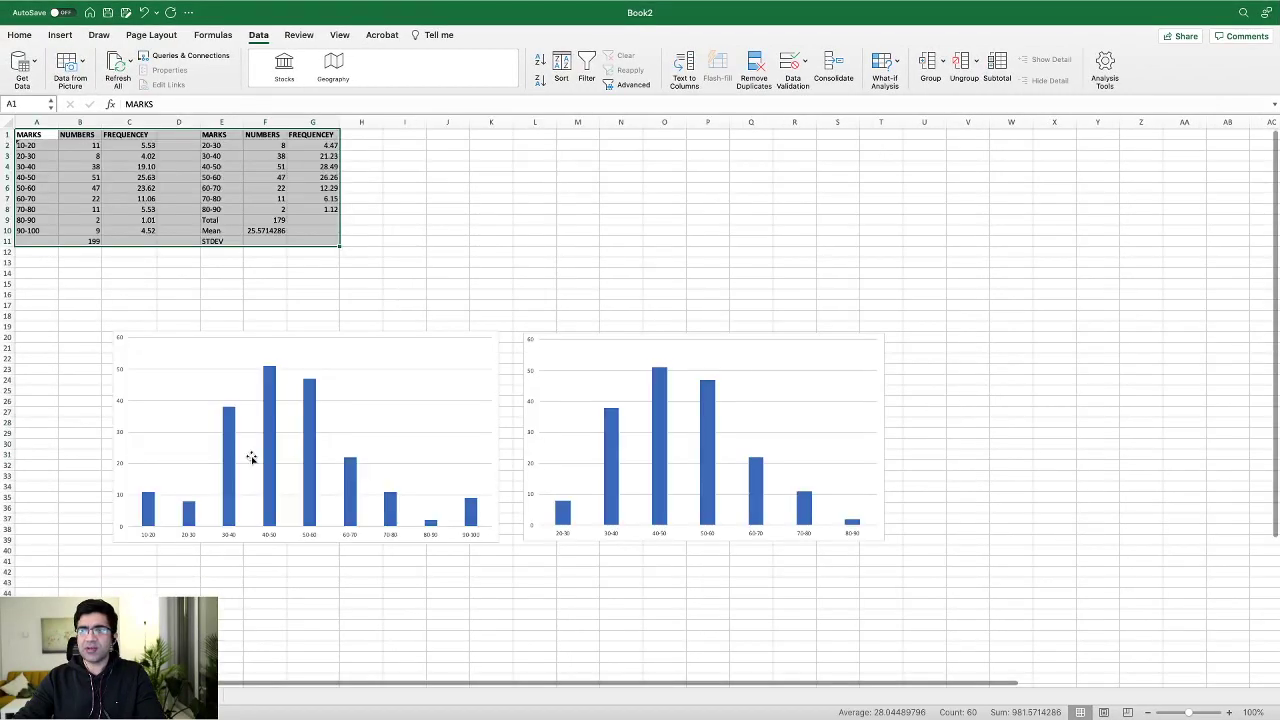
pyautogui.click(211, 342)
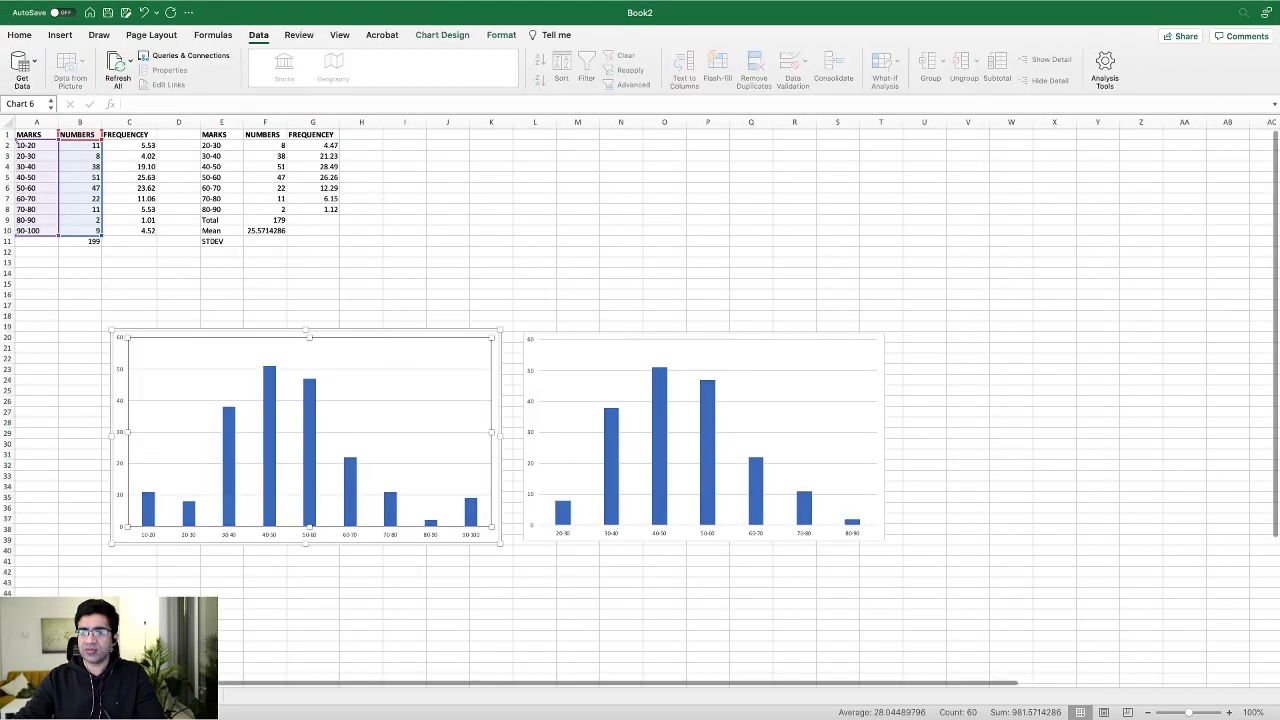
pyautogui.hotkey('ctrl', 'pagedown')
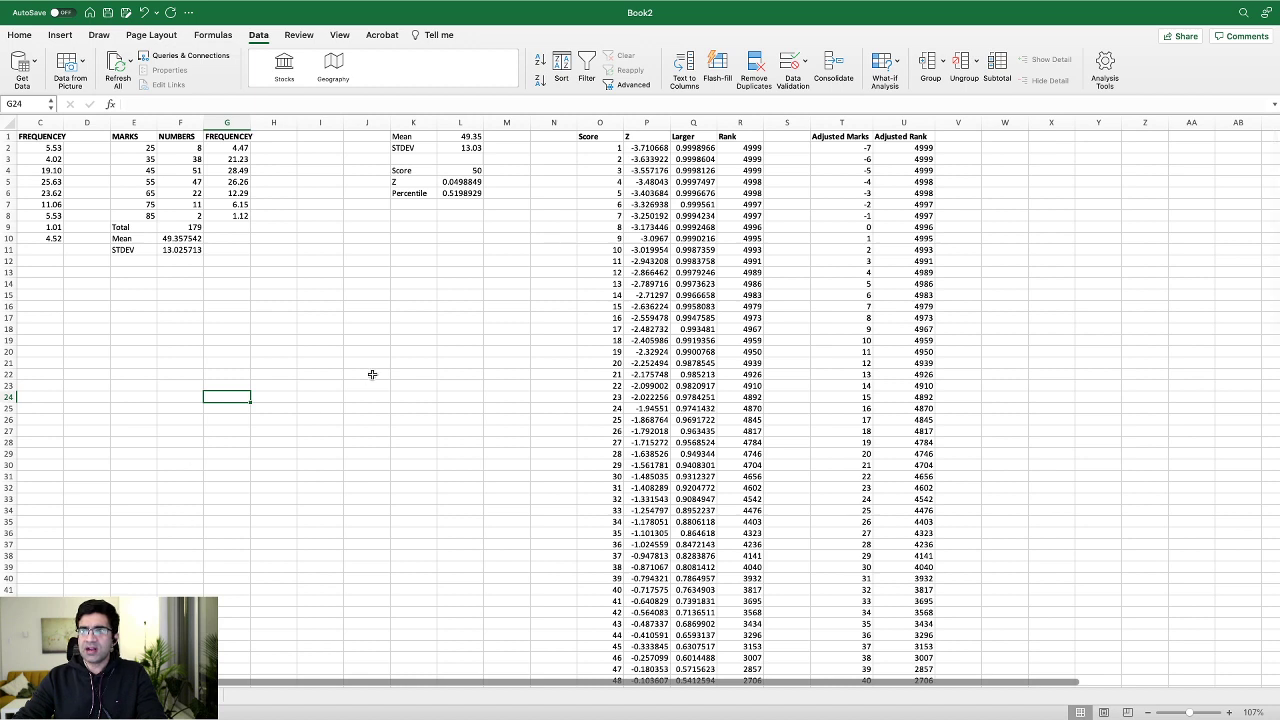
pyautogui.moveTo(40, 137); pyautogui.dragTo(185, 241)
pyautogui.click(170, 238)
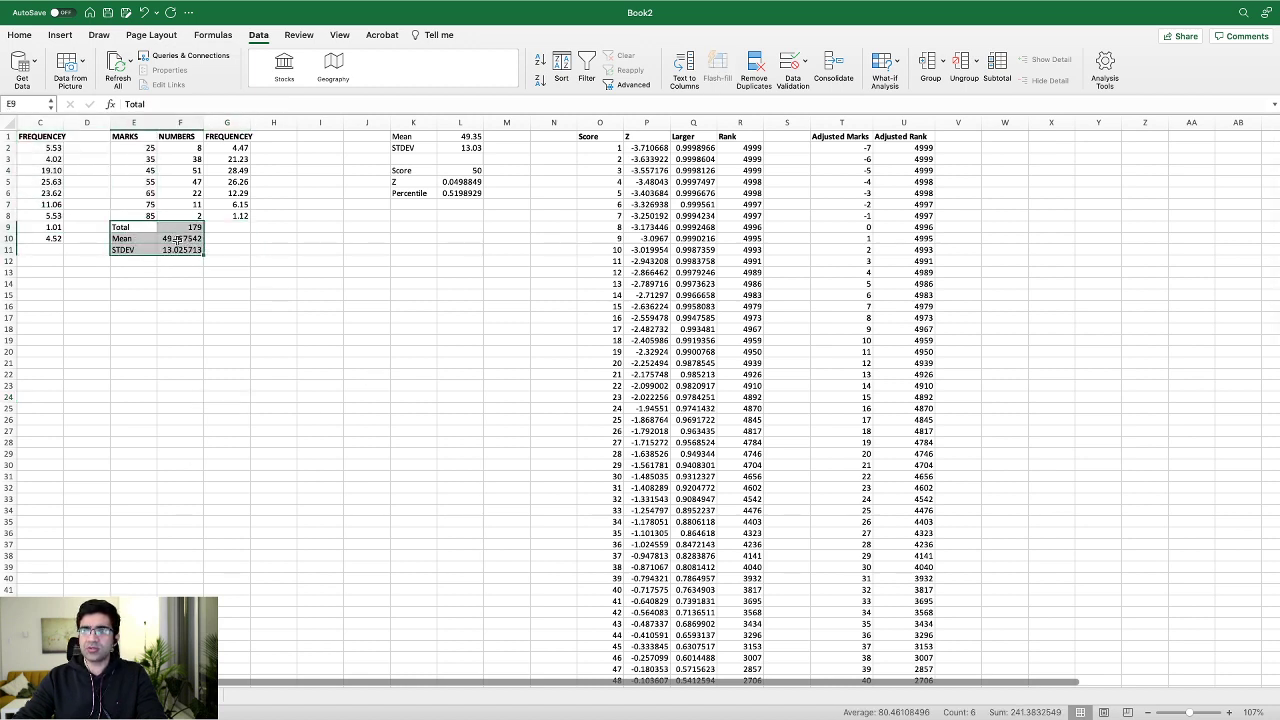
pyautogui.click(184, 239)
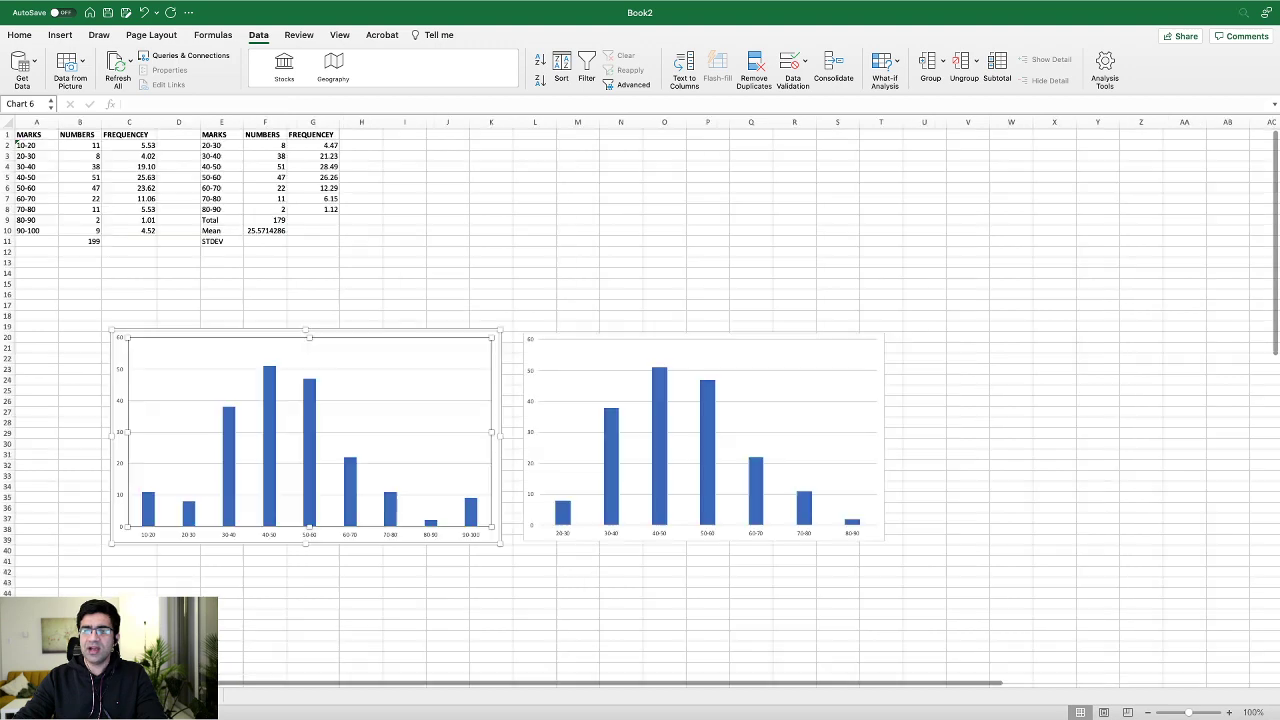
# Return to the sheet with the charts and examine the bars of the 10-20 to 90-100 marks distribution.
pyautogui.click(368, 482)
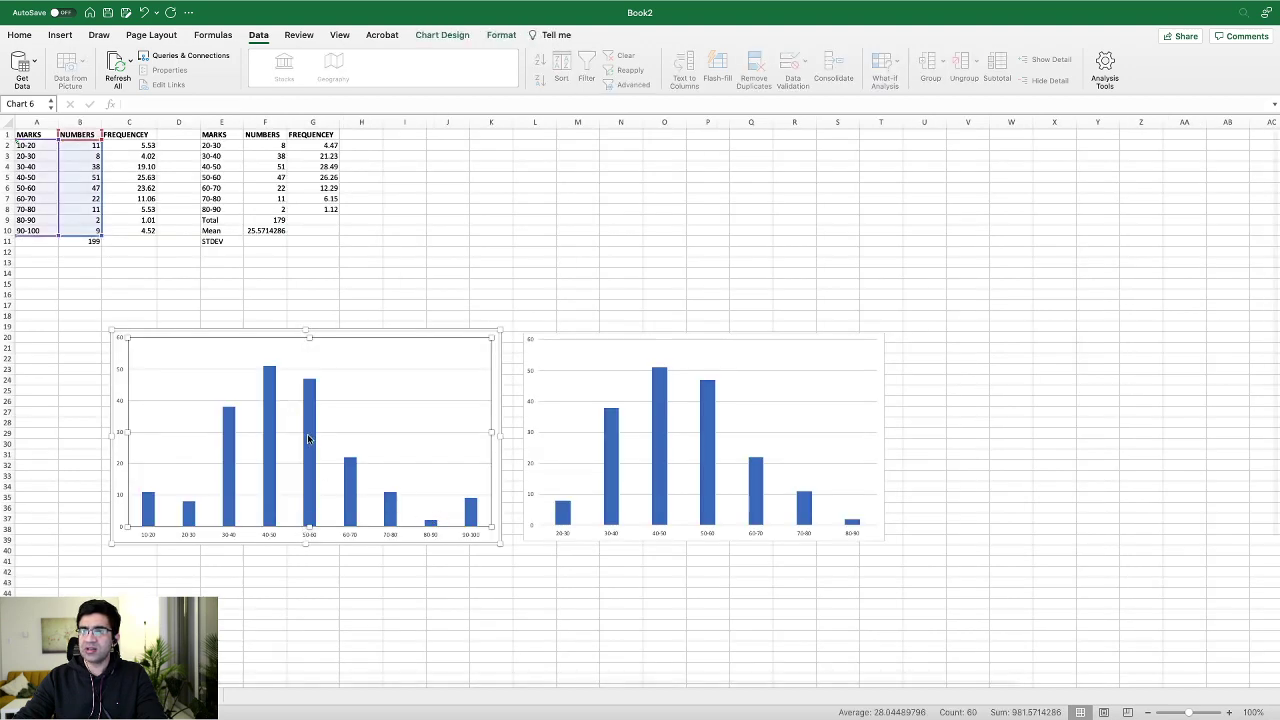
pyautogui.moveTo(272, 376)
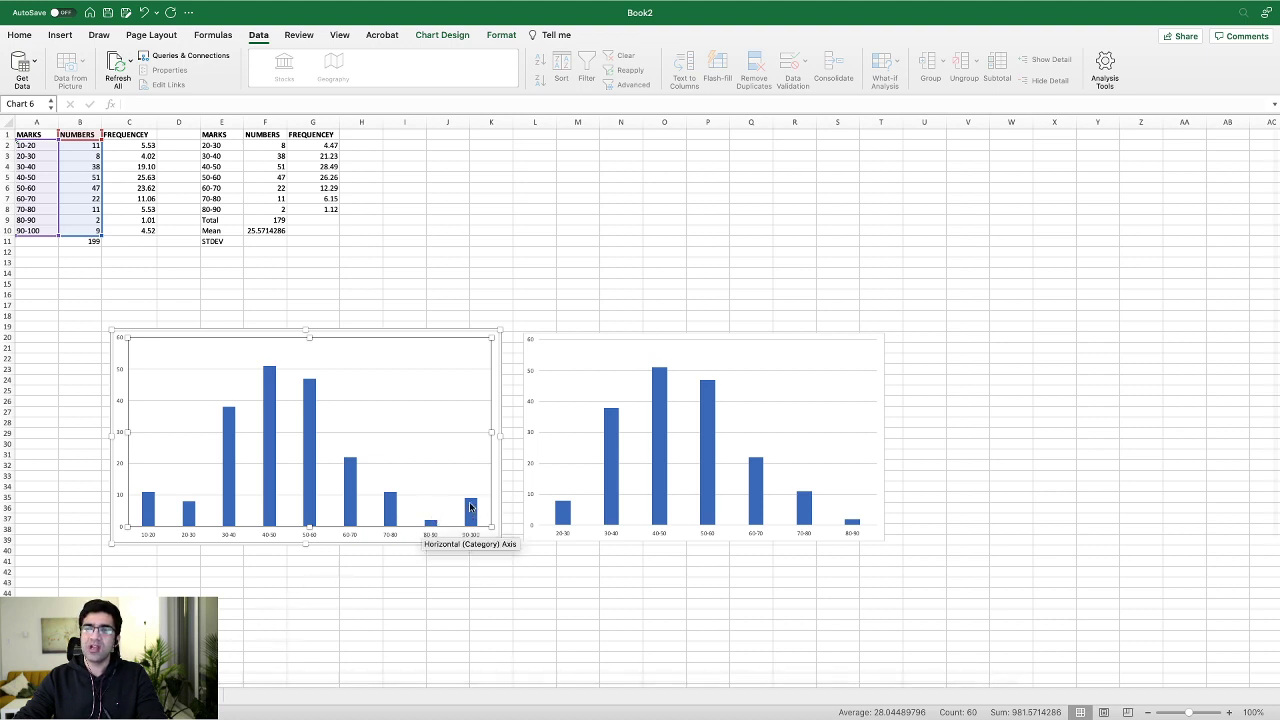
pyautogui.moveTo(475, 512)
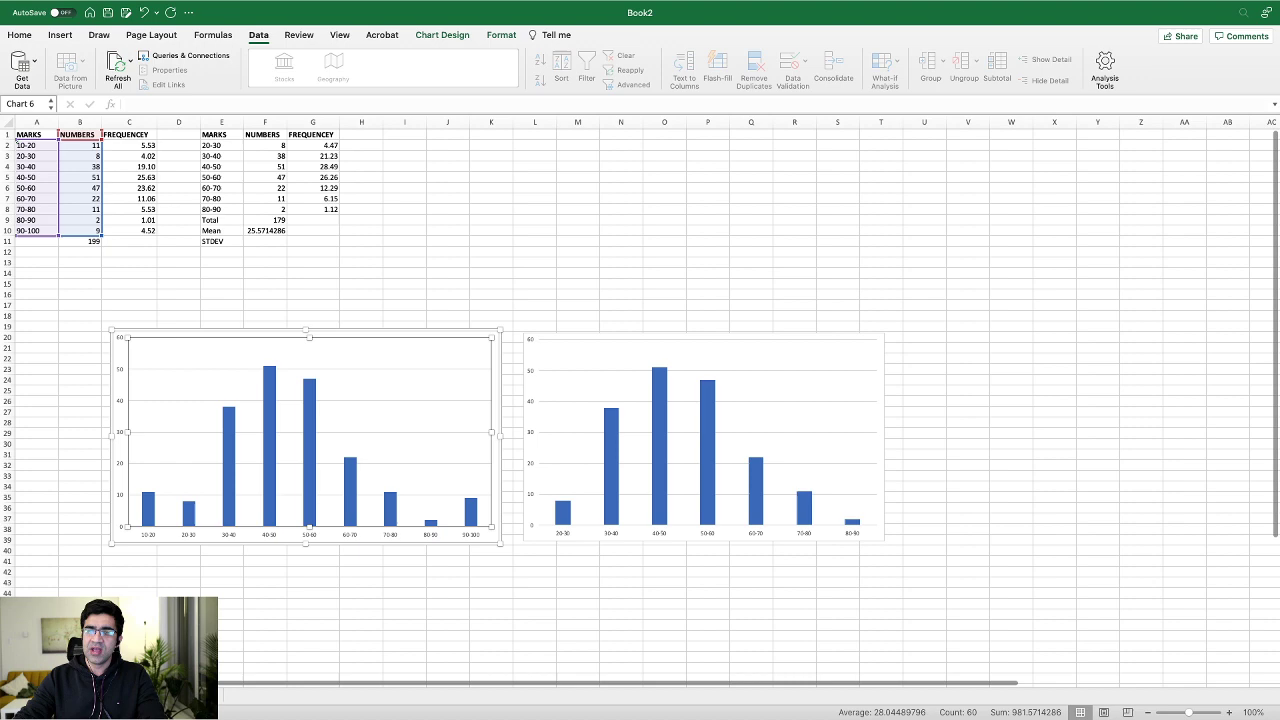
# Go back to the calculation sheet and inspect the Mean, STDEV, Score, Z and Percentile block and the Z formula in P2.
pyautogui.click(150, 697)
pyautogui.click(226, 366)
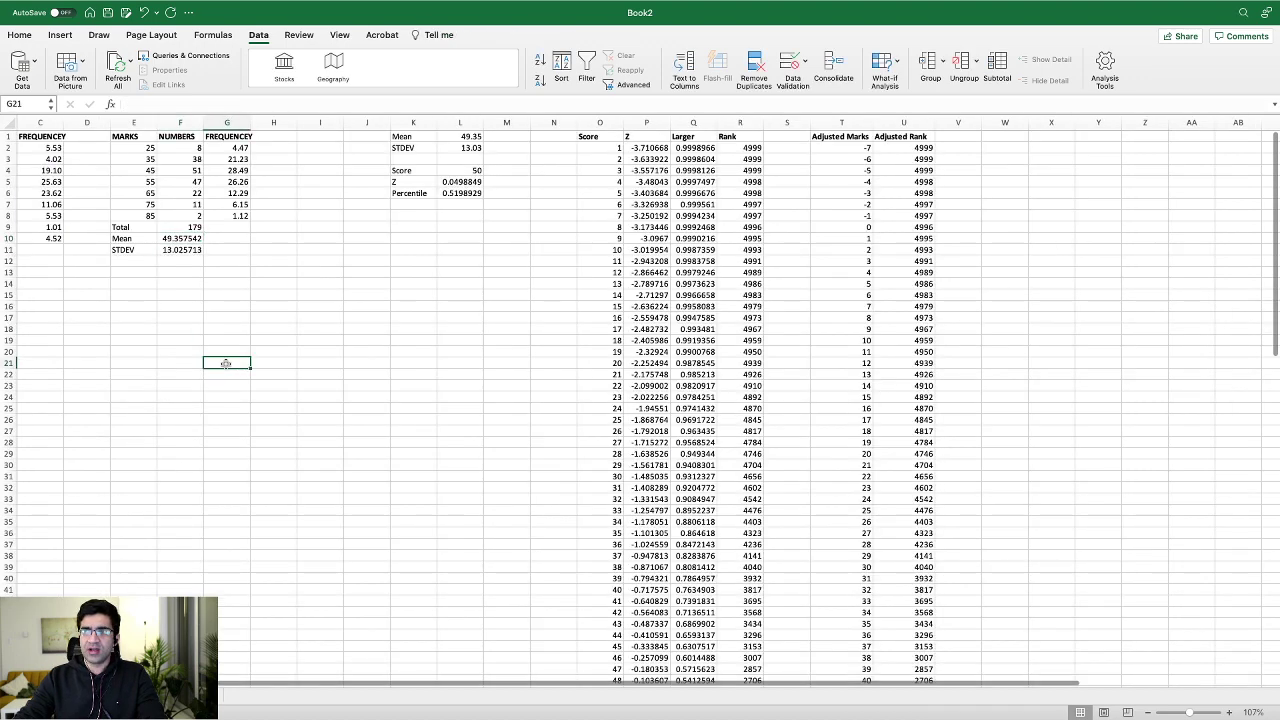
pyautogui.moveTo(402, 138); pyautogui.dragTo(445, 192)
pyautogui.click(400, 172)
pyautogui.click(403, 181)
pyautogui.click(642, 148)
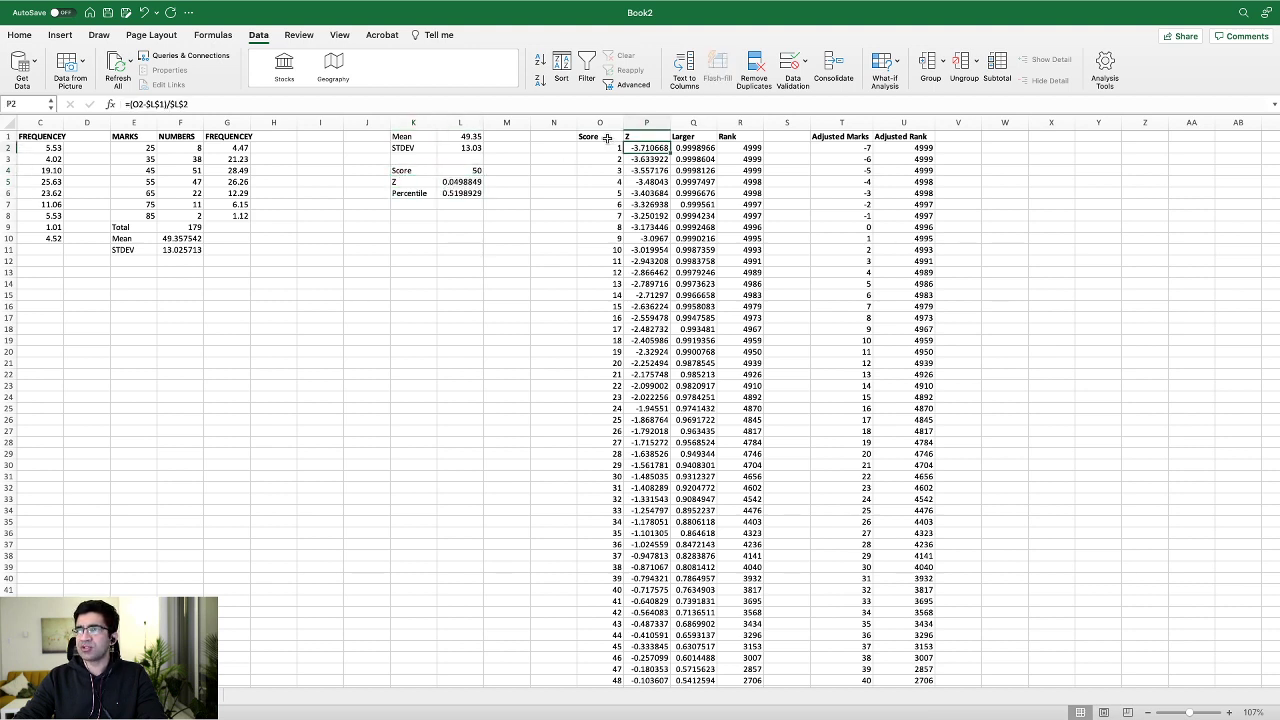
# Review the score-to-rank table down to score 100 and inspect the Rank, Z and Larger formulas in row 2.
pyautogui.moveTo(607, 139); pyautogui.dragTo(672, 490)
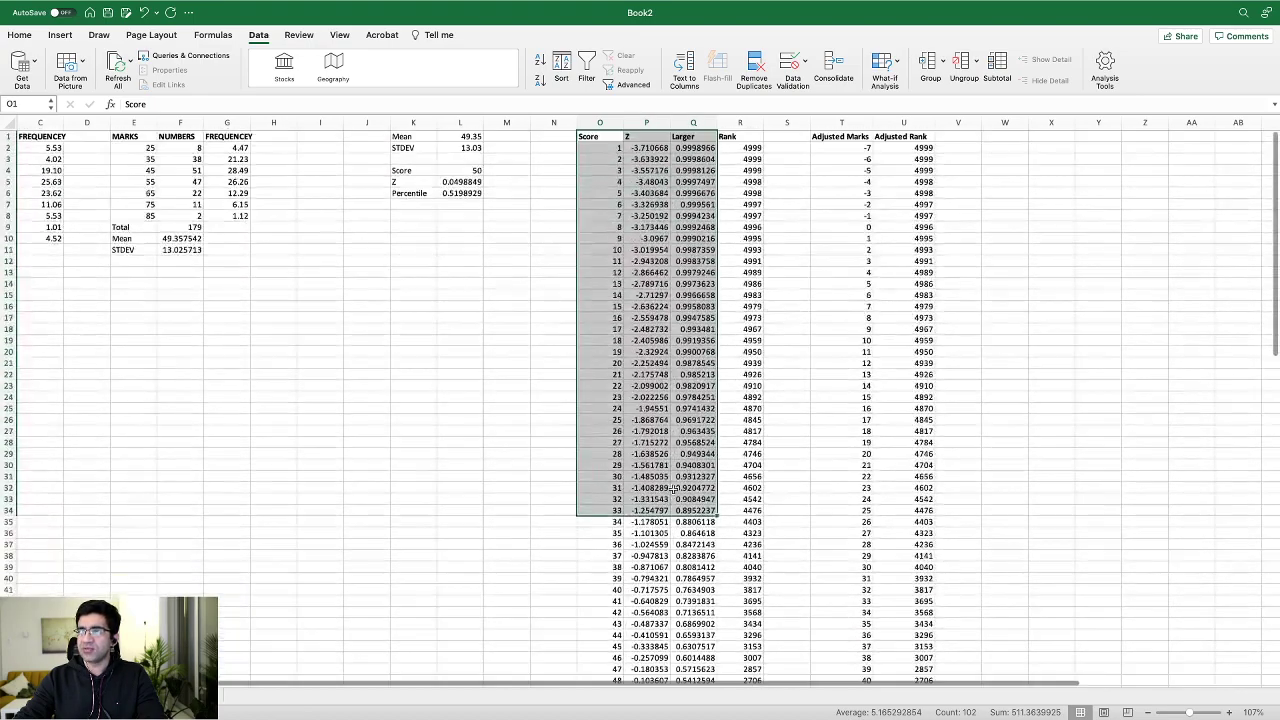
pyautogui.click(754, 149)
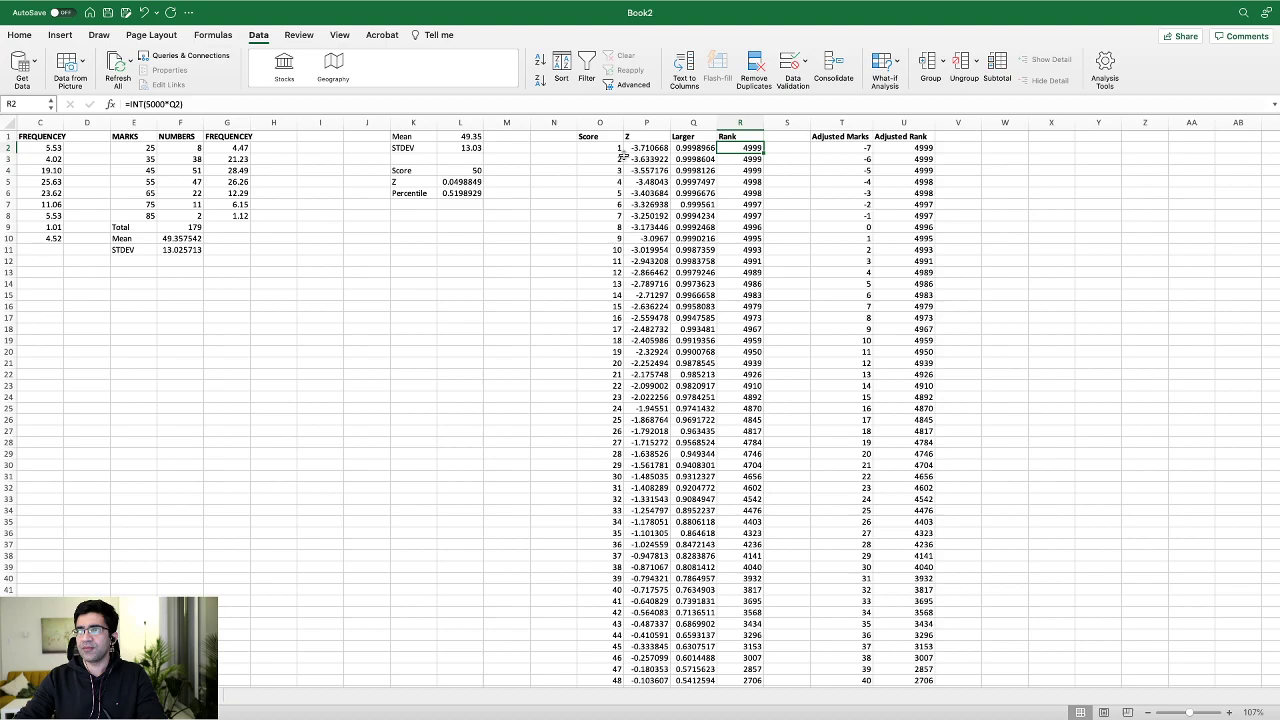
pyautogui.scroll(-20, 717, 248)
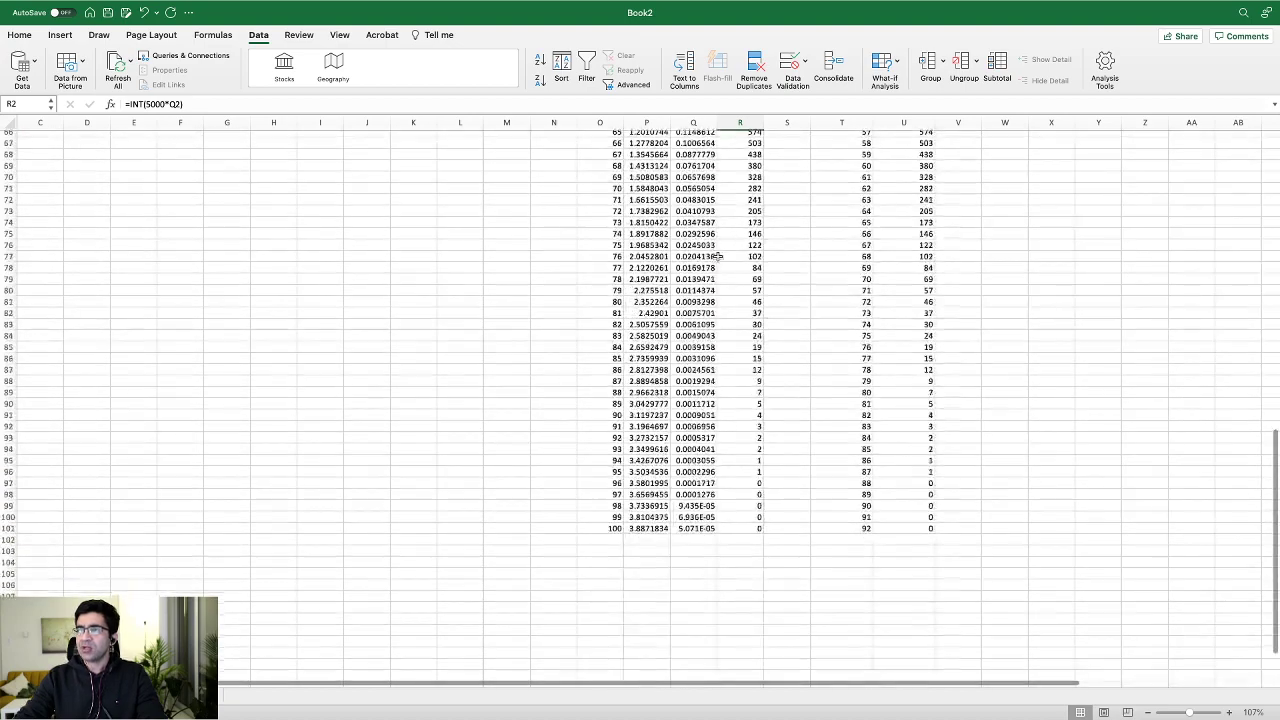
pyautogui.scroll(15, 717, 270)
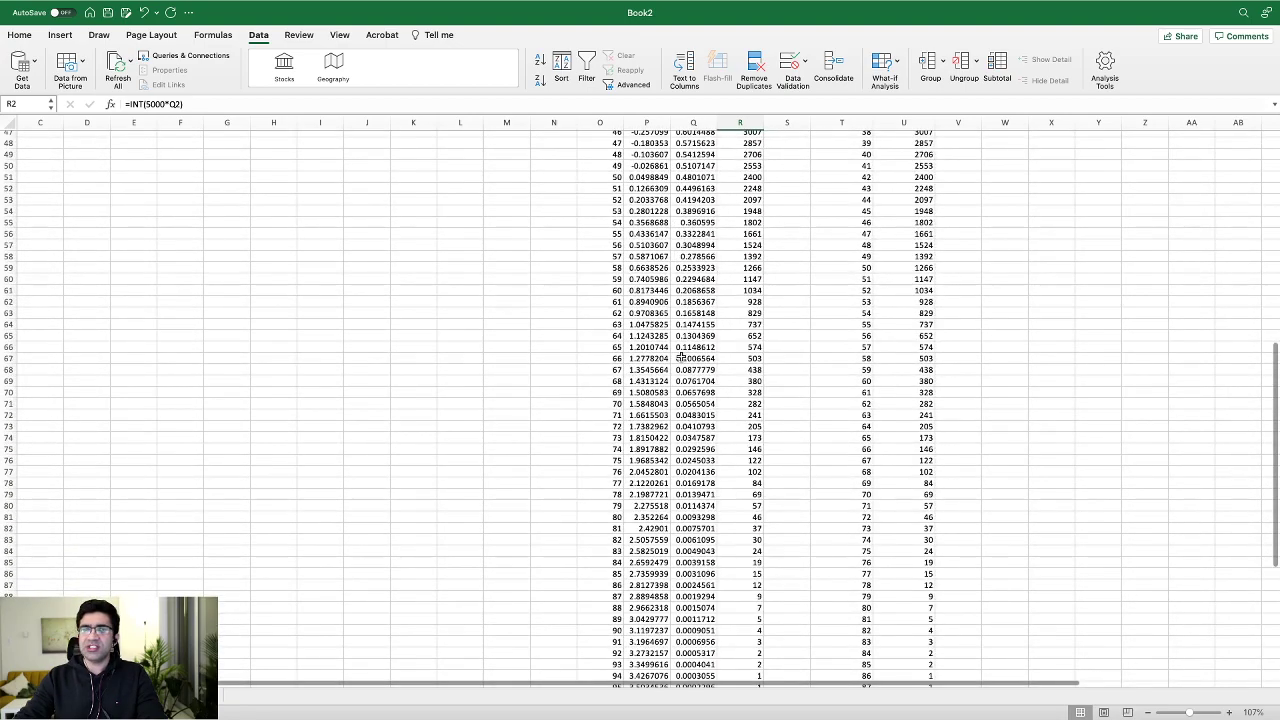
pyautogui.scroll(6, 664, 386)
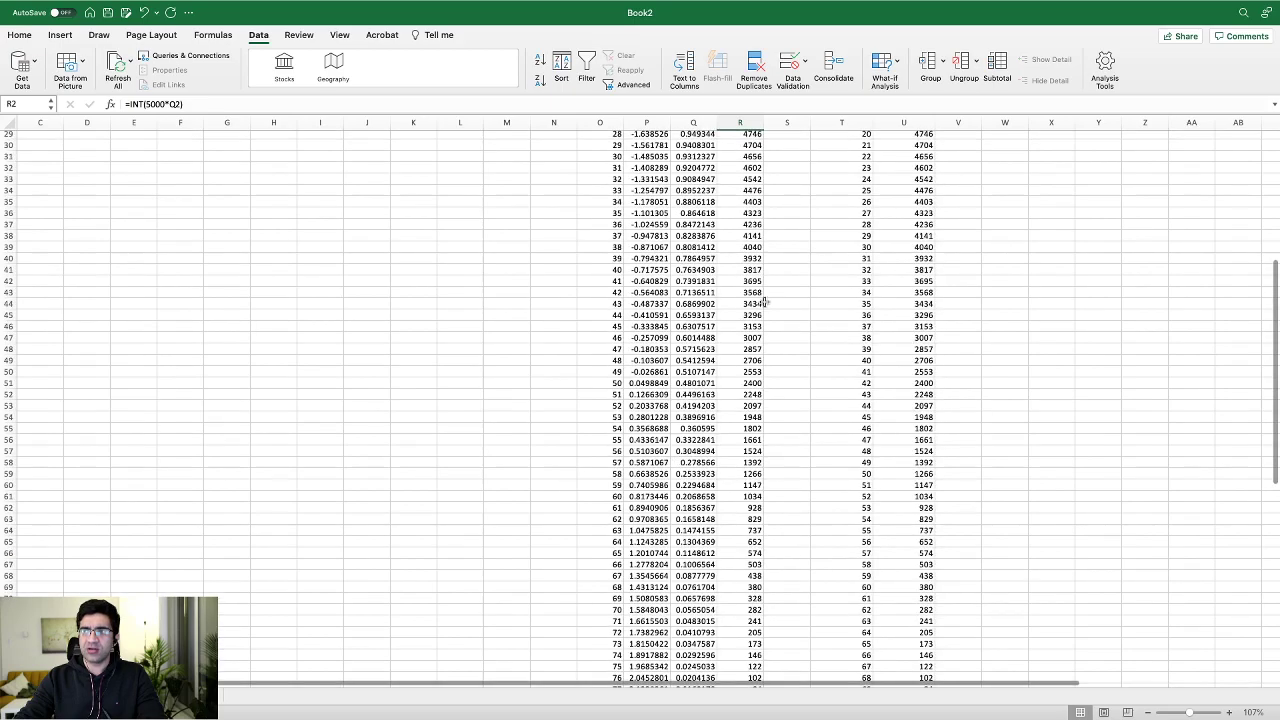
pyautogui.scroll(9, 738, 380)
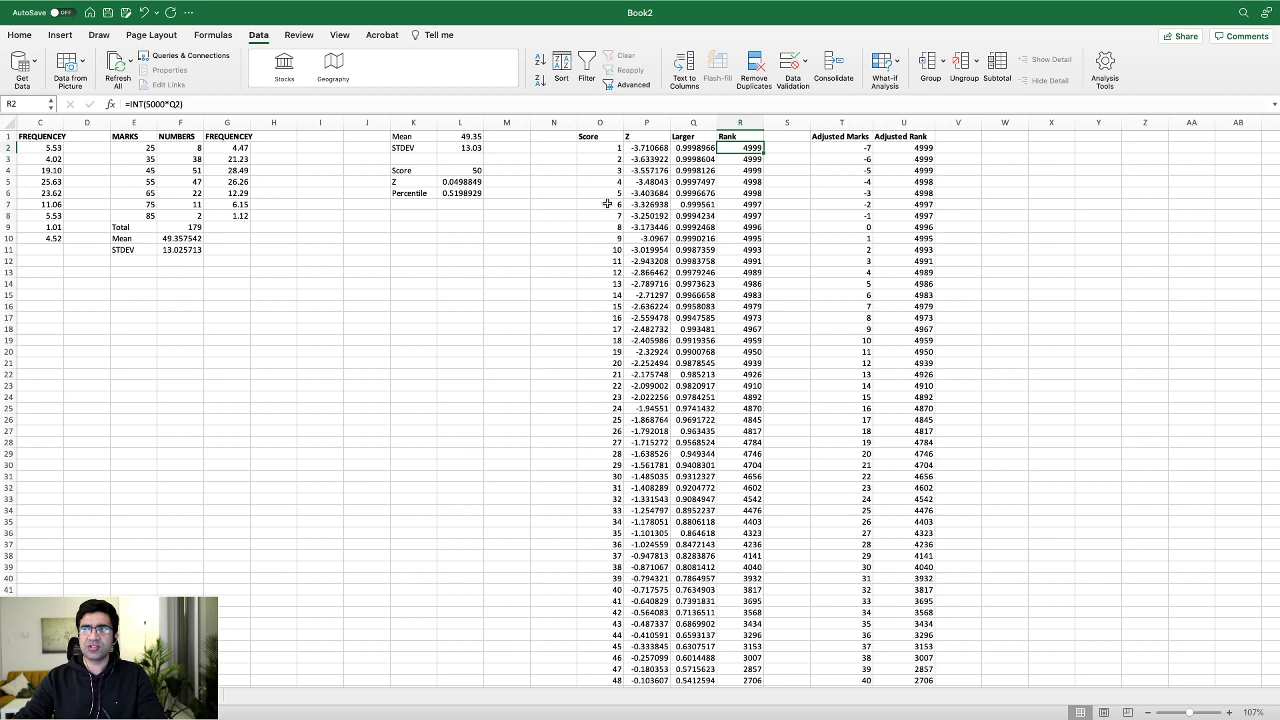
pyautogui.click(646, 148)
pyautogui.click(694, 148)
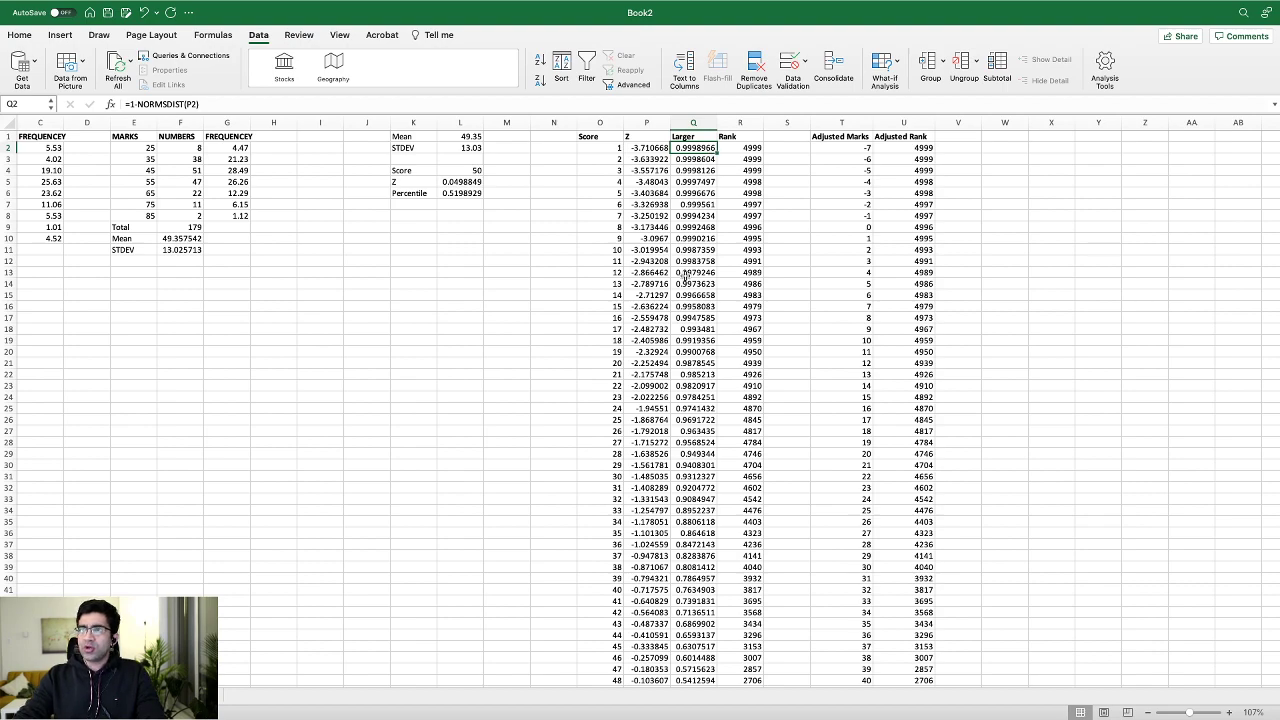
# Find the row for score 35 in the rank table and highlight O36:R36 to compare it with neighbouring scores.
pyautogui.scroll(-3, 655, 300)
pyautogui.scroll(3, 652, 290)
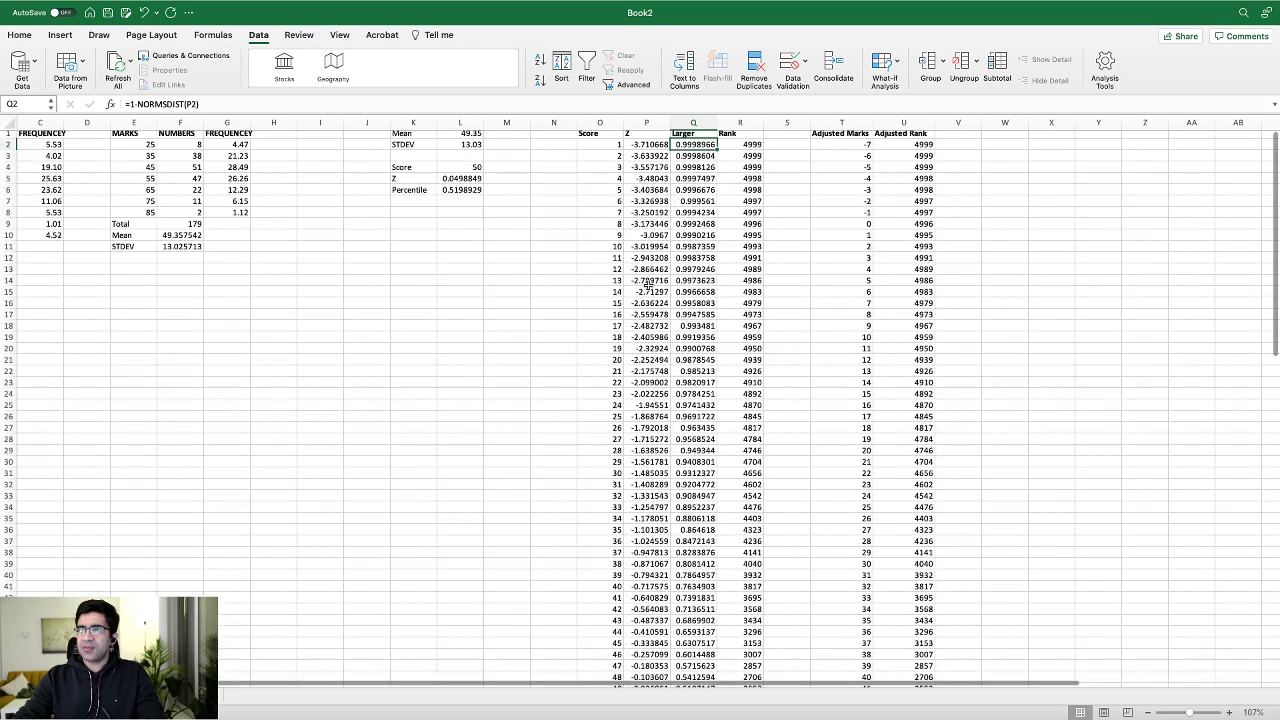
pyautogui.scroll(-5, 652, 290)
pyautogui.scroll(2, 656, 310)
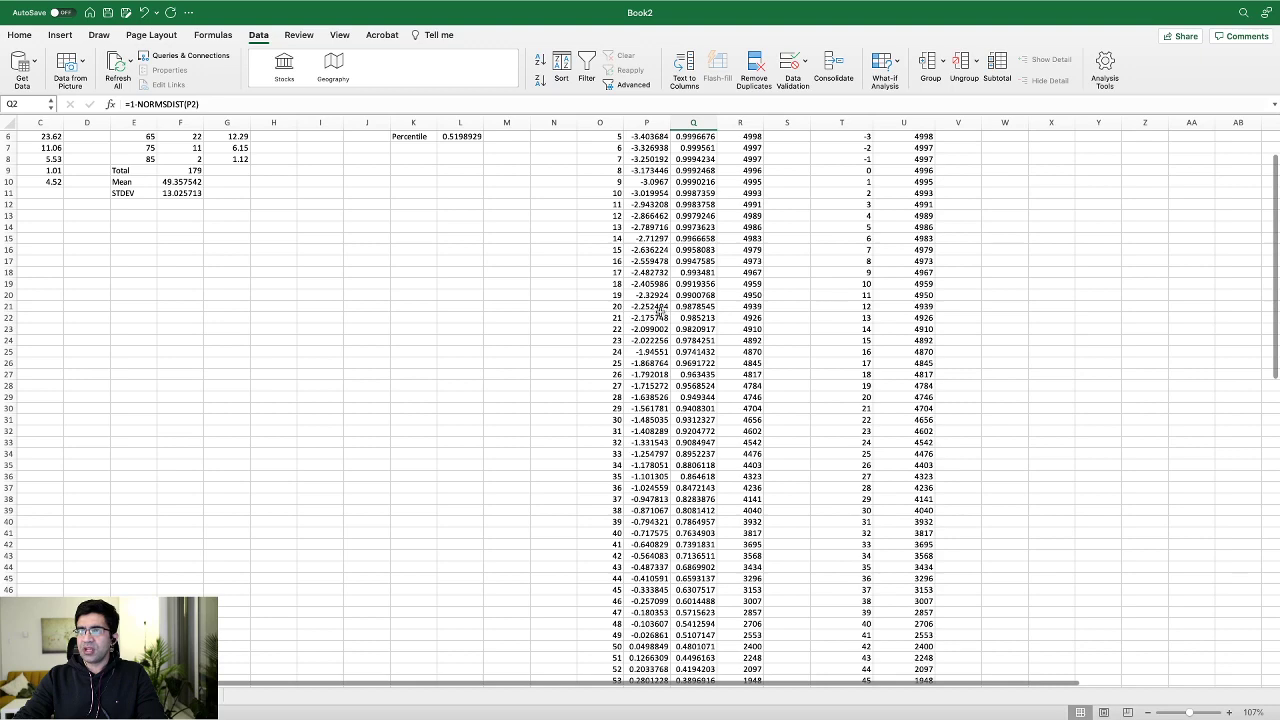
pyautogui.scroll(-3, 660, 311)
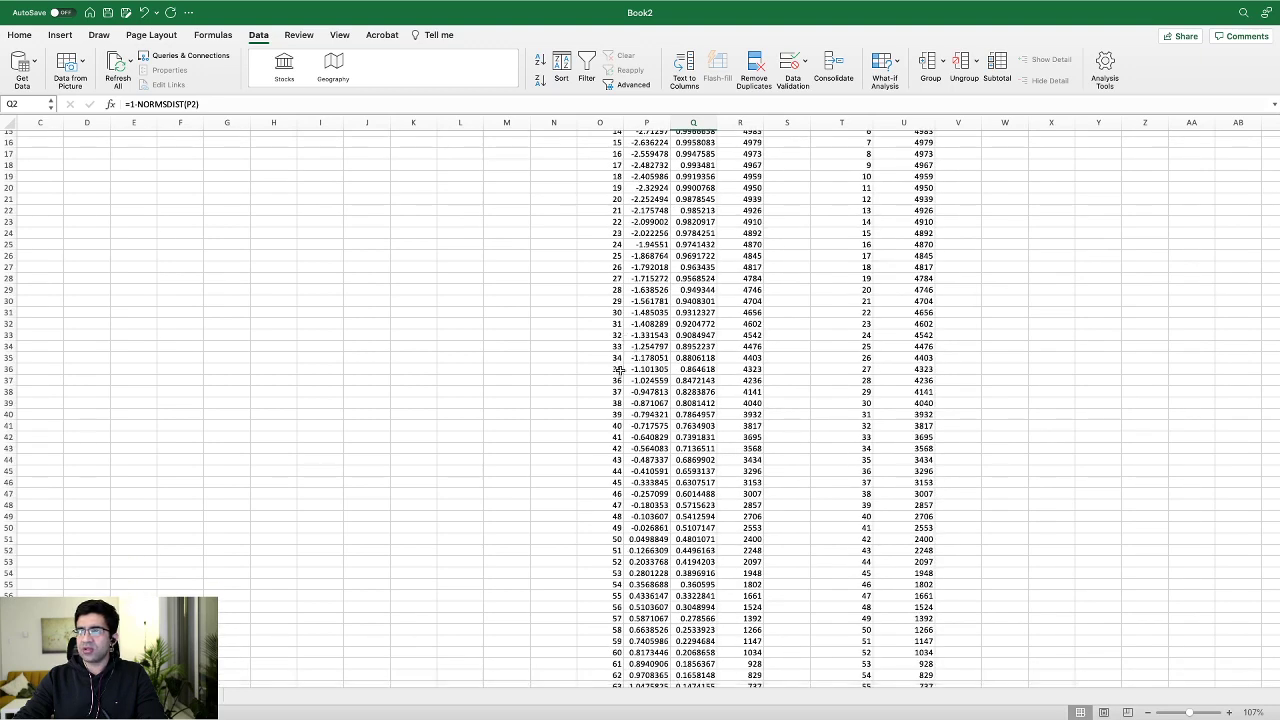
pyautogui.moveTo(618, 369); pyautogui.dragTo(727, 365)
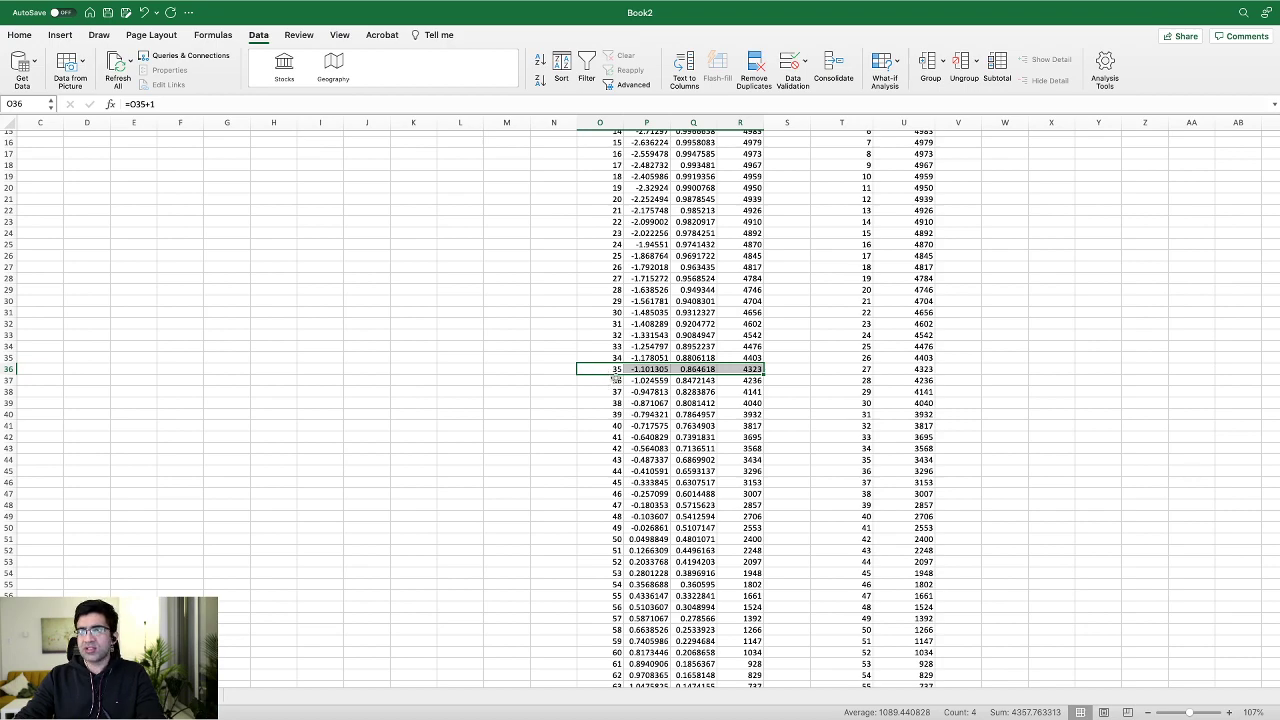
pyautogui.scroll(4, 609, 380)
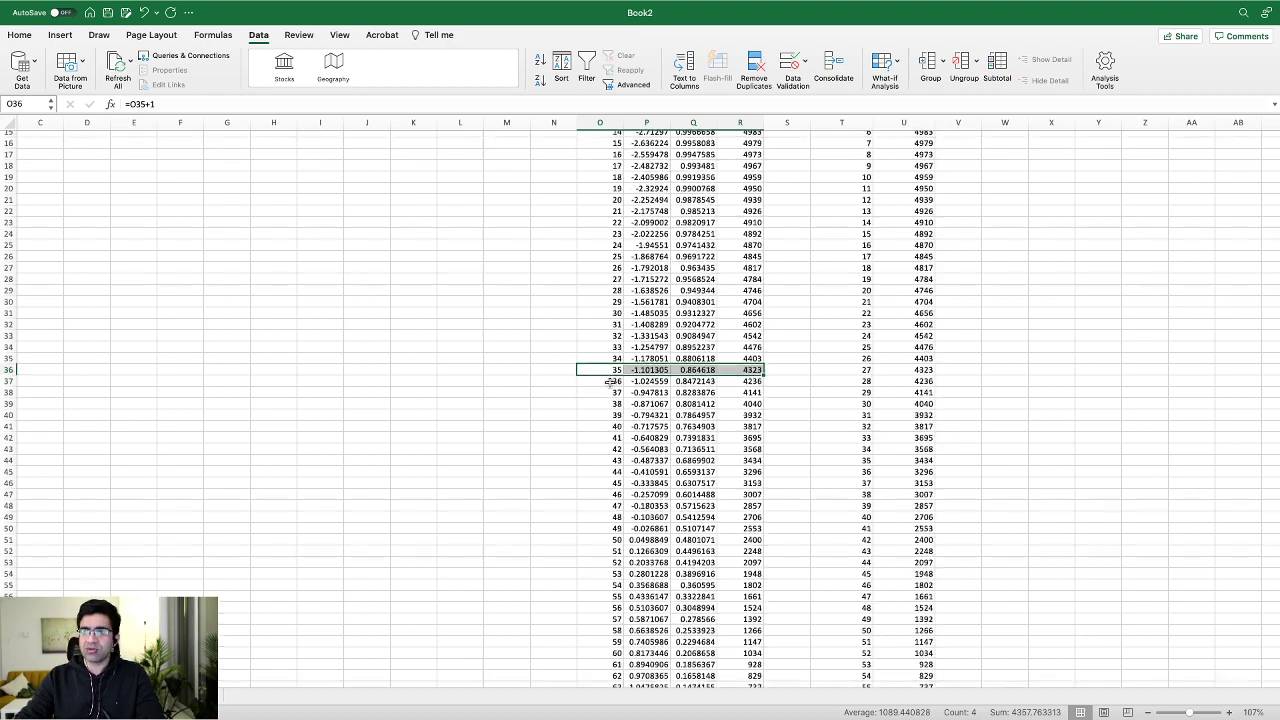
pyautogui.scroll(-1, 604, 452)
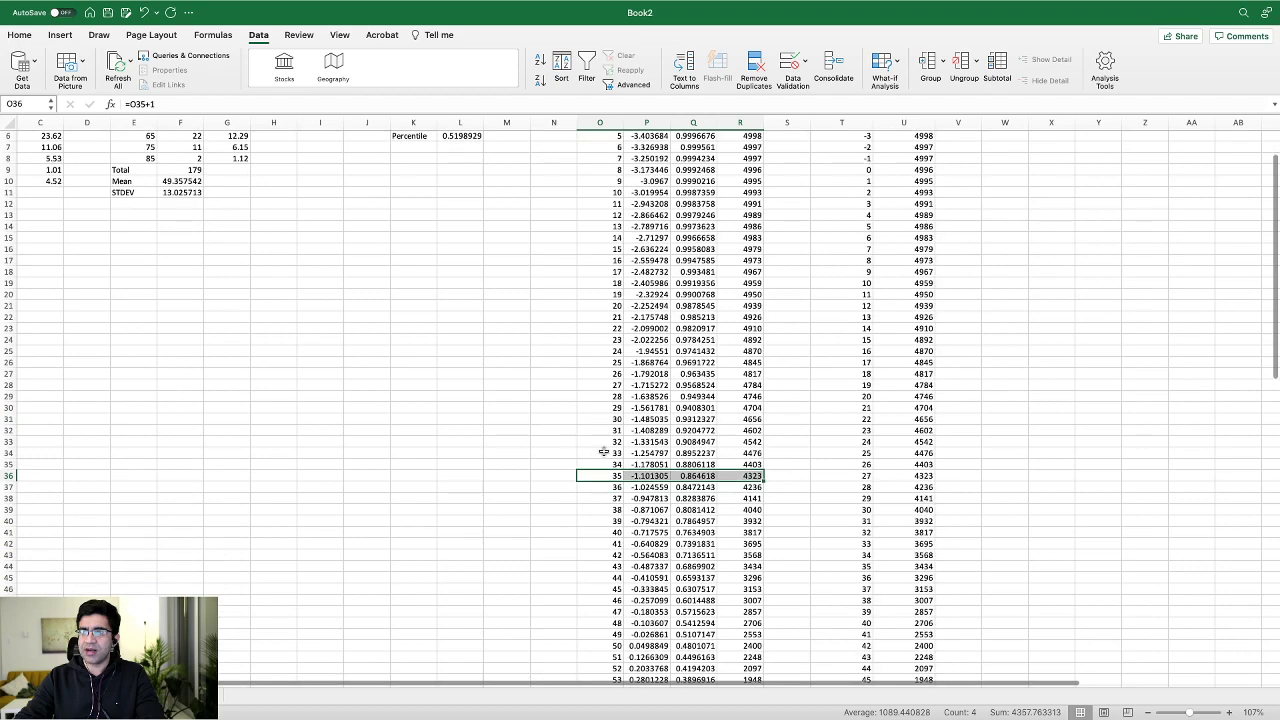
# Find scores 50 and 60 in the rank table and highlight their rows, O51:R51 and O61:R61.
pyautogui.scroll(-3, 605, 477)
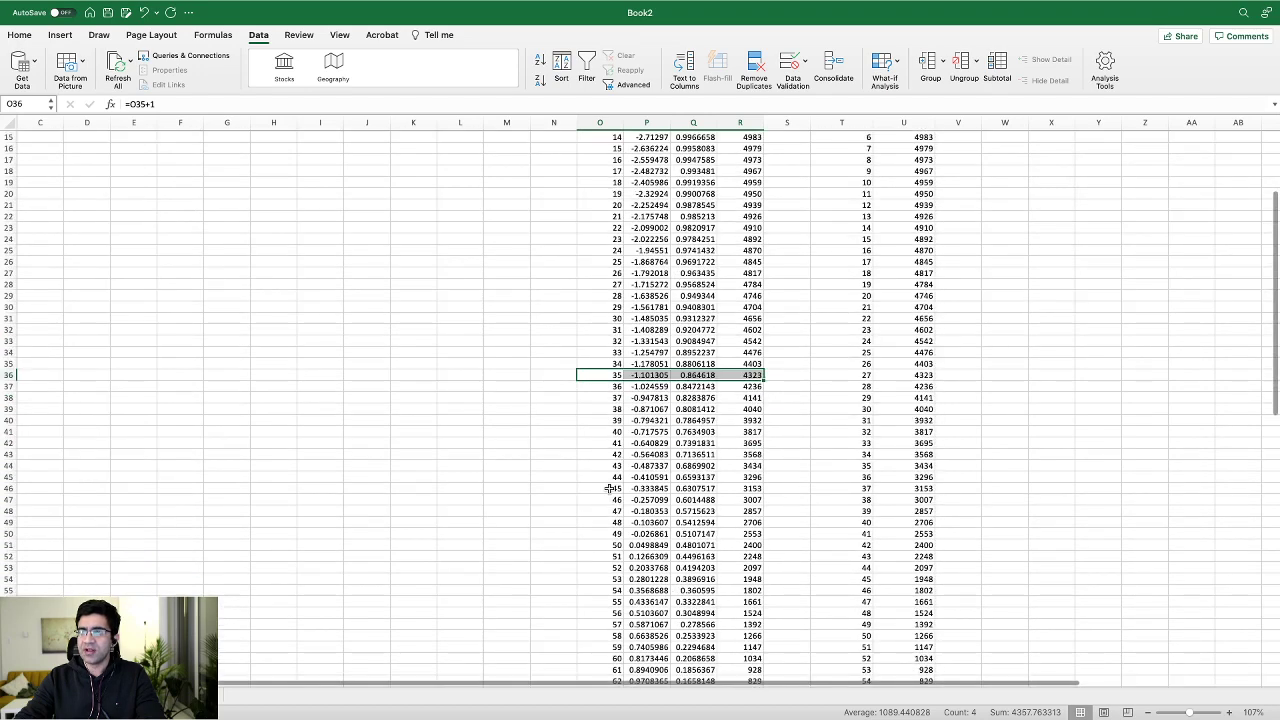
pyautogui.scroll(-1, 596, 500)
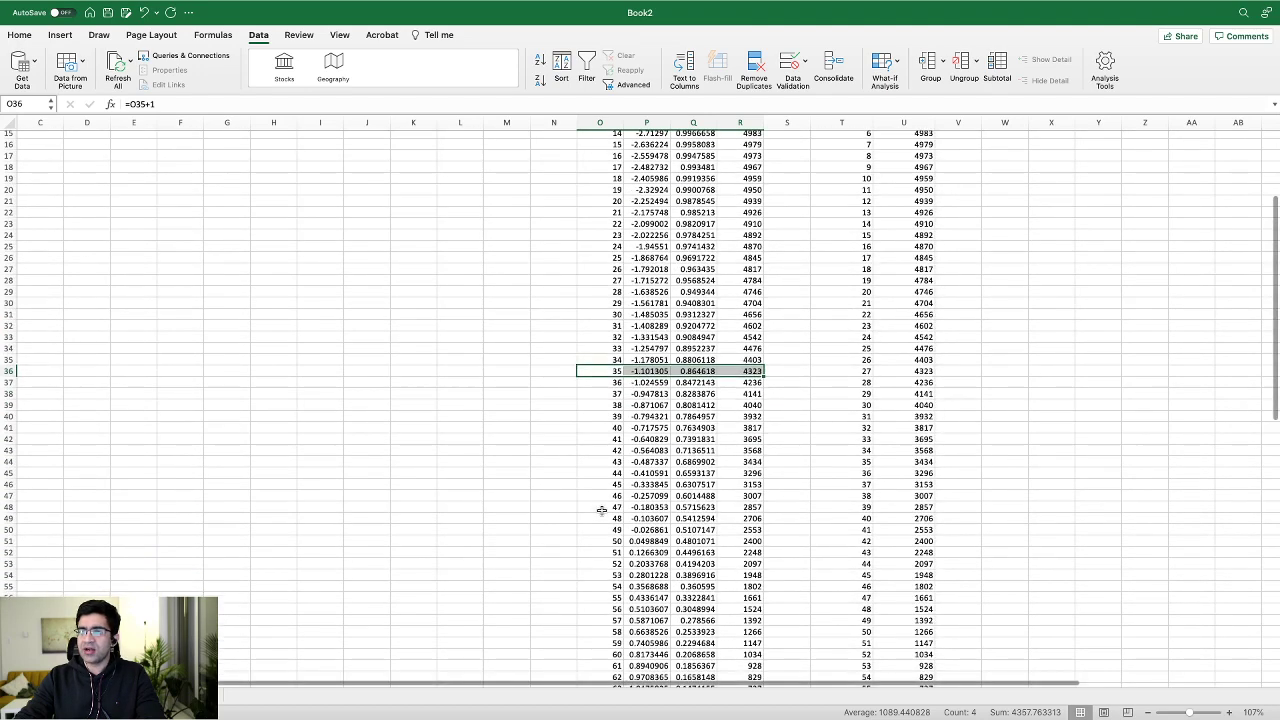
pyautogui.moveTo(595, 539); pyautogui.dragTo(745, 540)
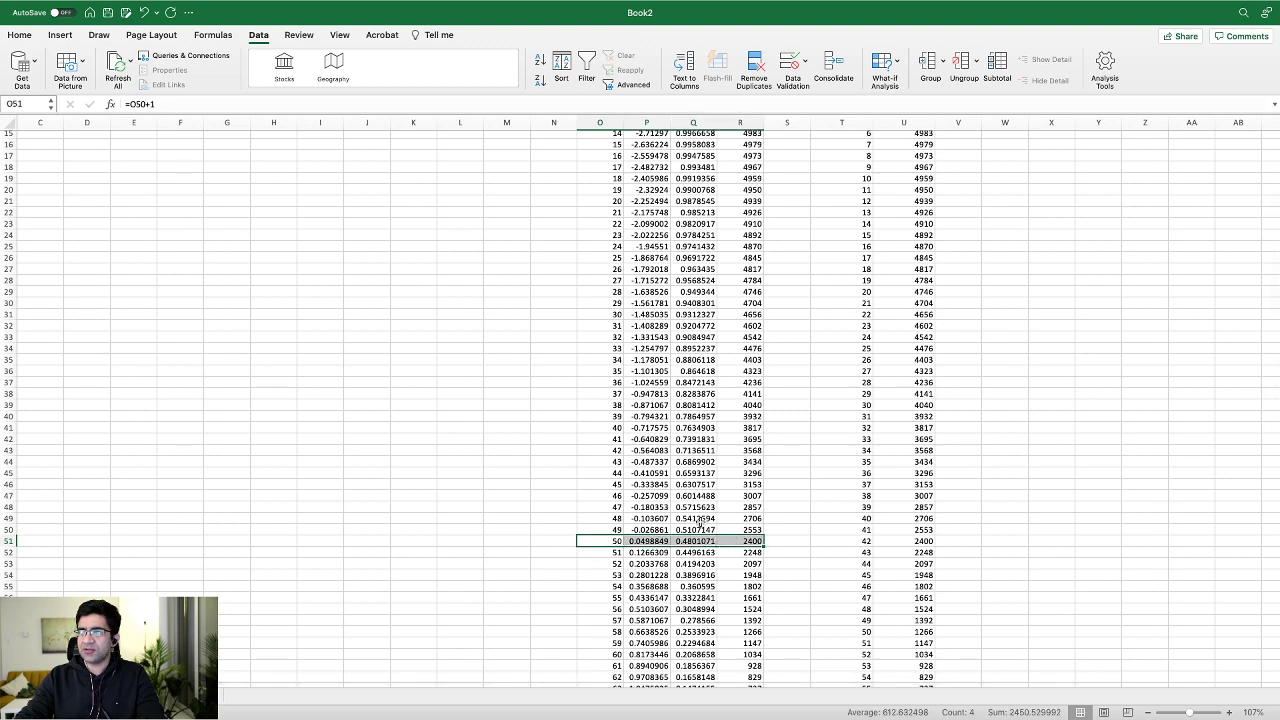
pyautogui.scroll(-6, 683, 513)
pyautogui.moveTo(599, 459); pyautogui.dragTo(755, 468)
pyautogui.click(571, 455)
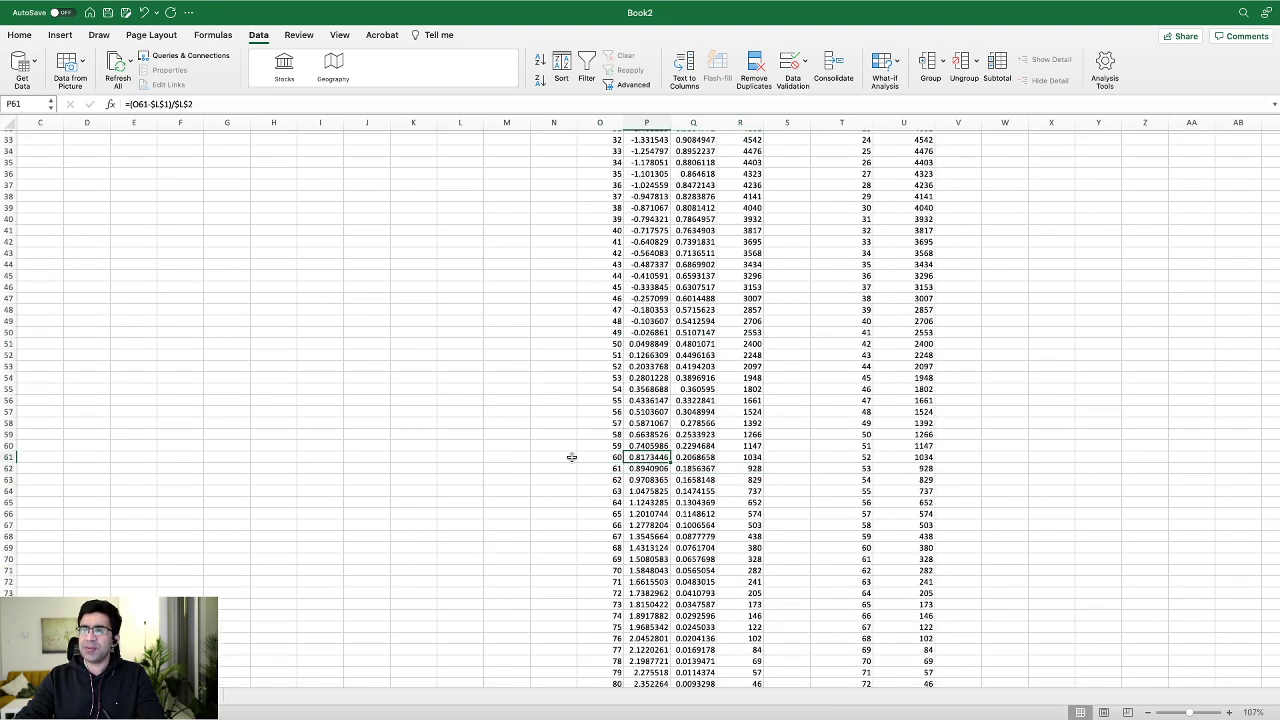
pyautogui.moveTo(594, 457); pyautogui.dragTo(737, 456)
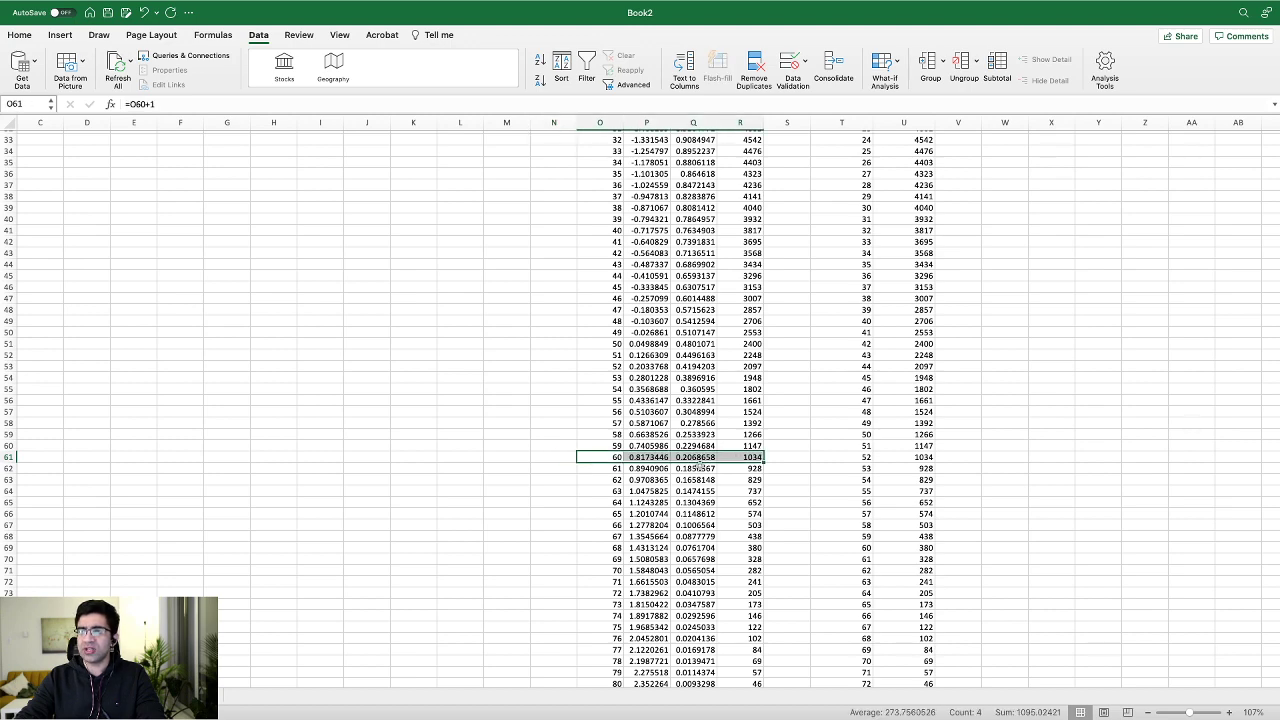
# Return to the row for score 40, highlight O41:R41 and inspect the Larger formula in Q41.
pyautogui.scroll(-2, 683, 467)
pyautogui.scroll(1, 647, 446)
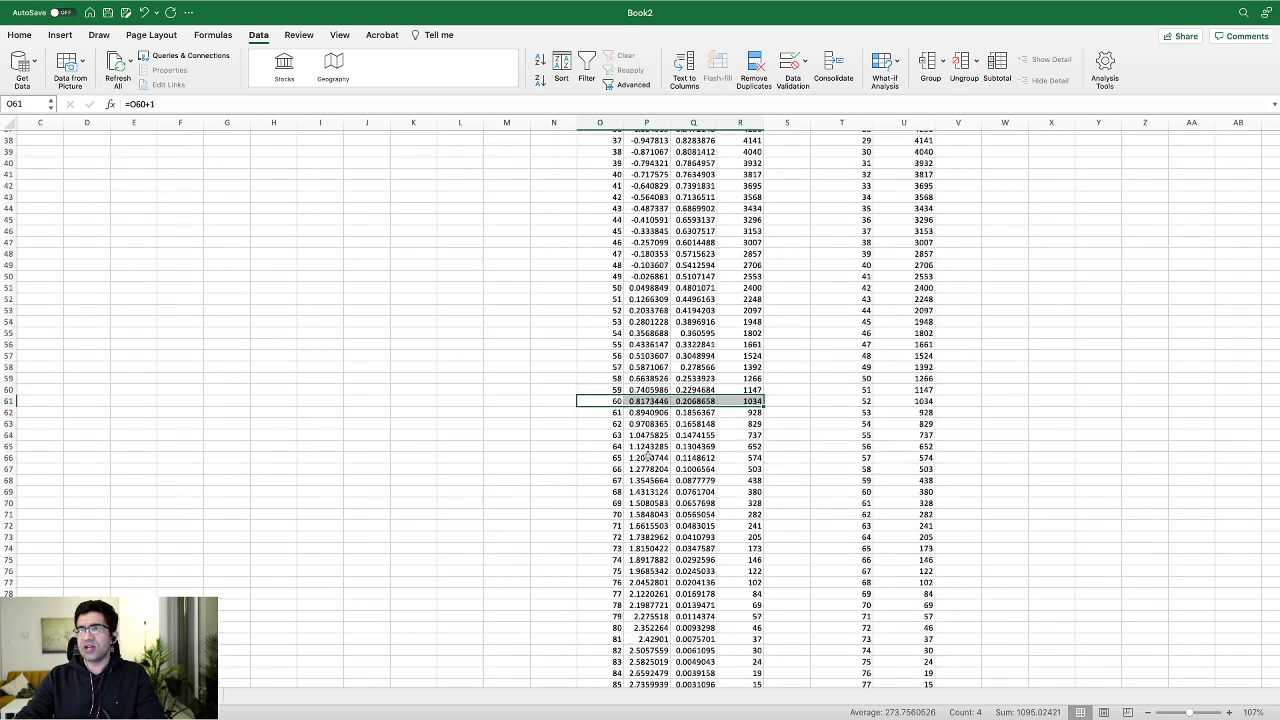
pyautogui.scroll(3, 645, 453)
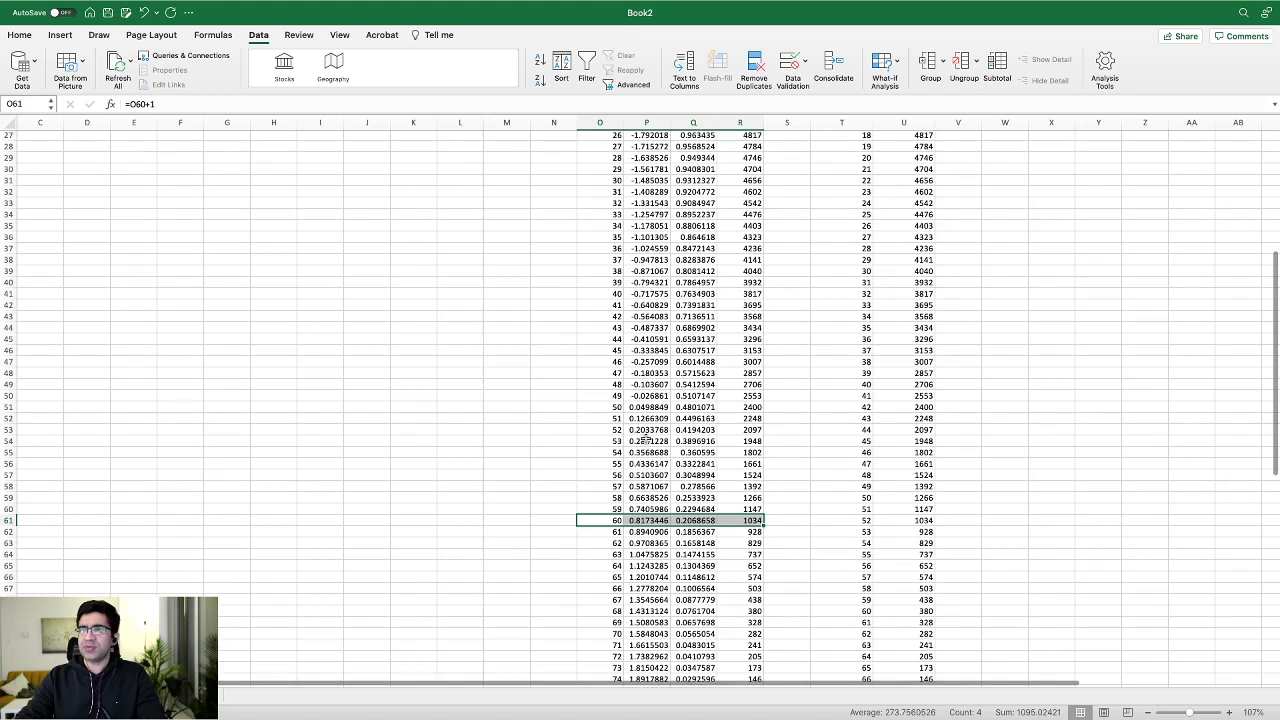
pyautogui.moveTo(605, 295); pyautogui.dragTo(727, 292)
pyautogui.click(604, 296)
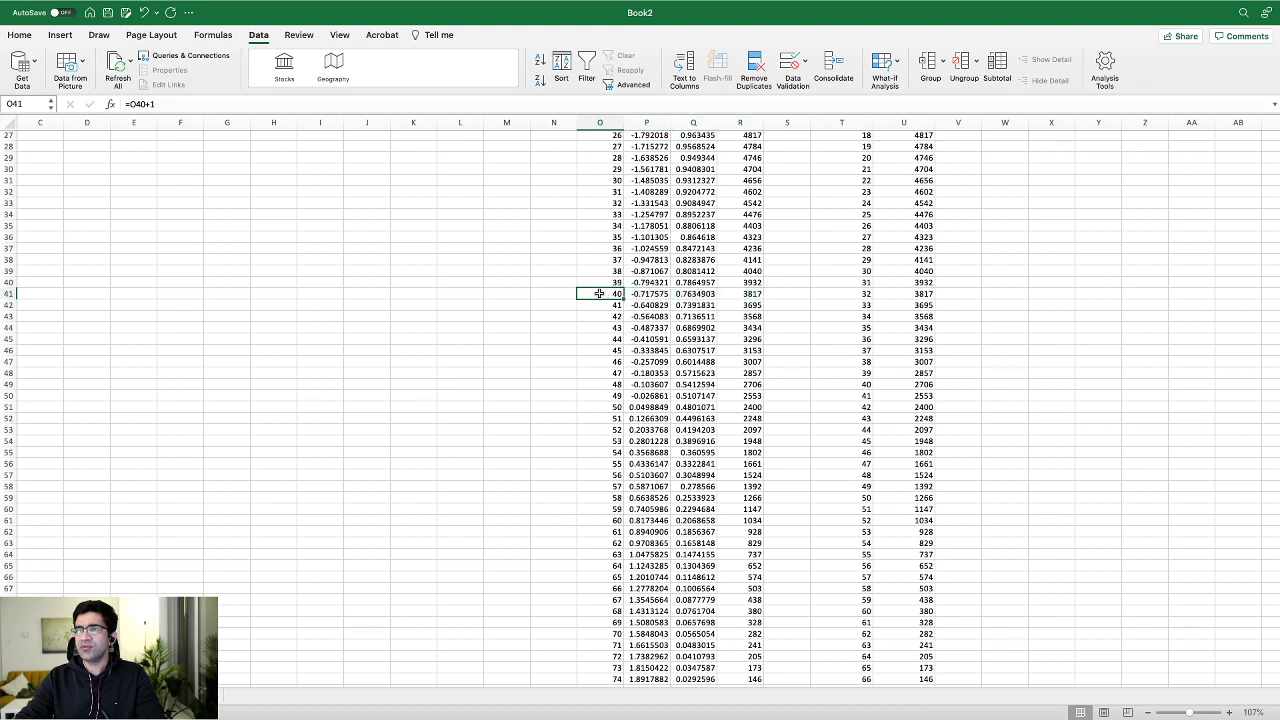
pyautogui.click(604, 324)
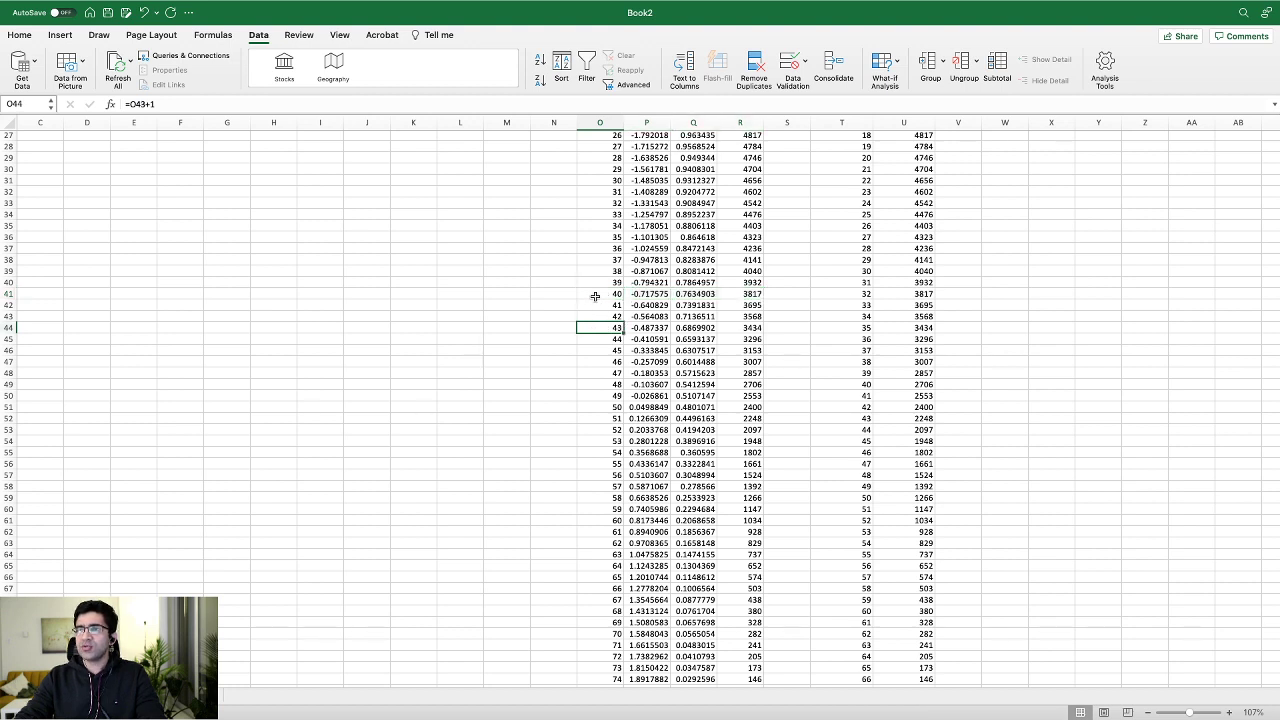
pyautogui.moveTo(595, 296); pyautogui.dragTo(733, 294)
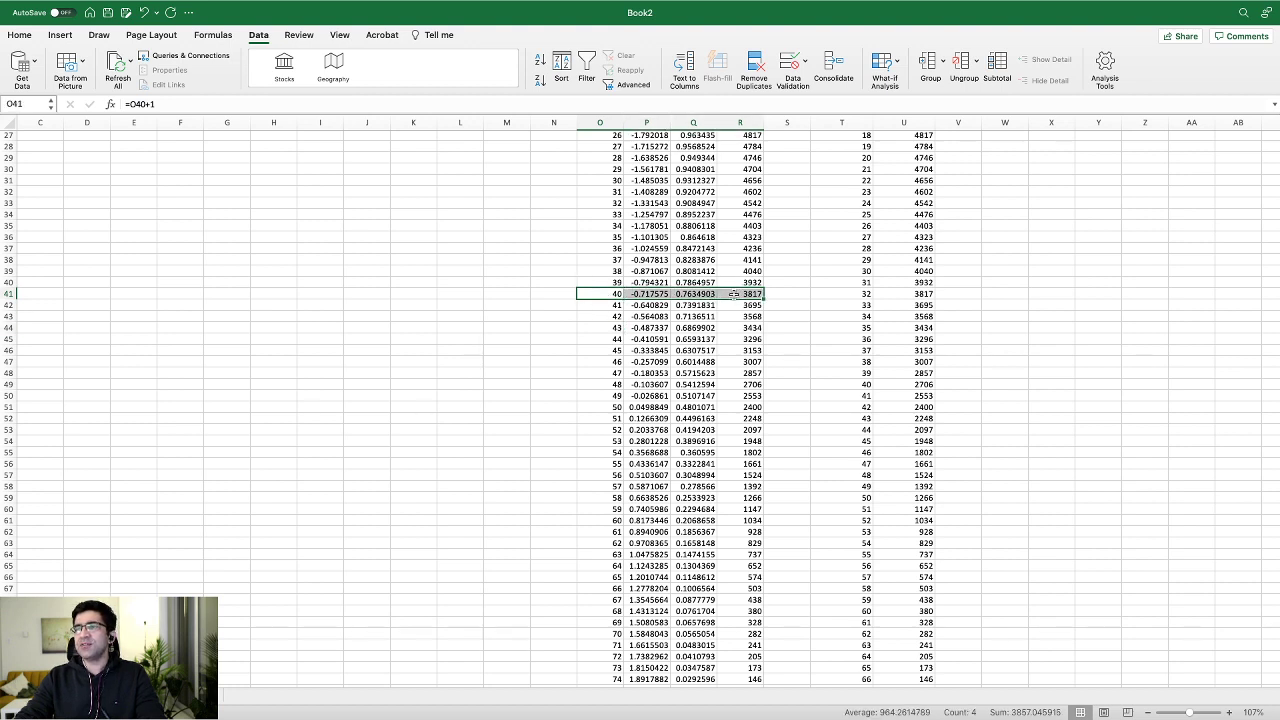
pyautogui.click(700, 294)
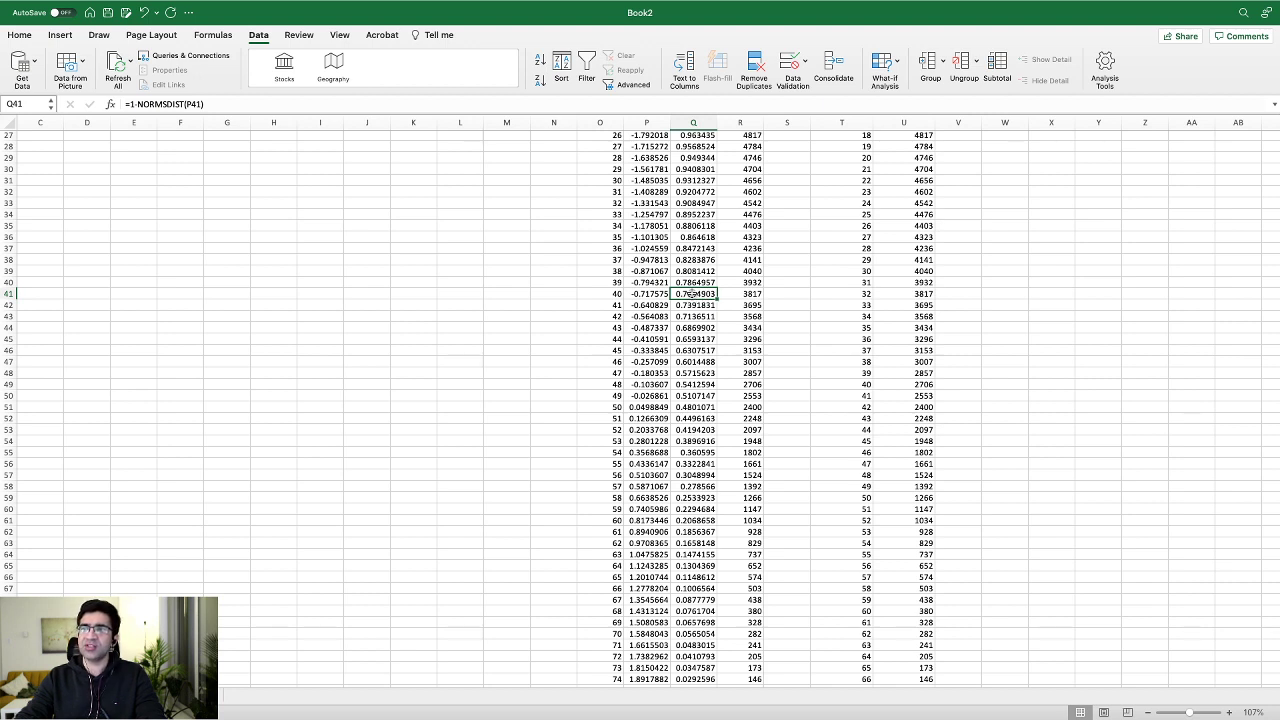
pyautogui.moveTo(612, 294); pyautogui.dragTo(672, 286)
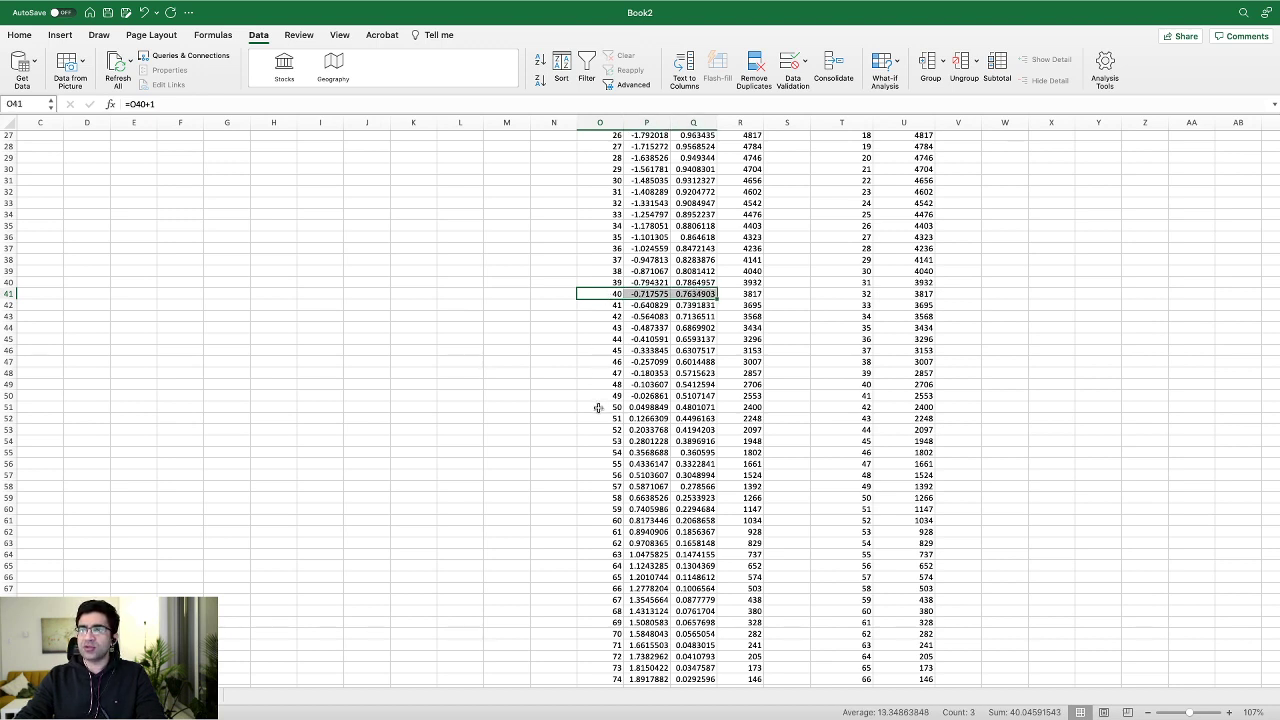
# Compare the Score, Z and Larger cells of scores 50 and 40, inspecting the formulas in Q51 and Q41.
pyautogui.moveTo(598, 407); pyautogui.dragTo(690, 407)
pyautogui.click(690, 407)
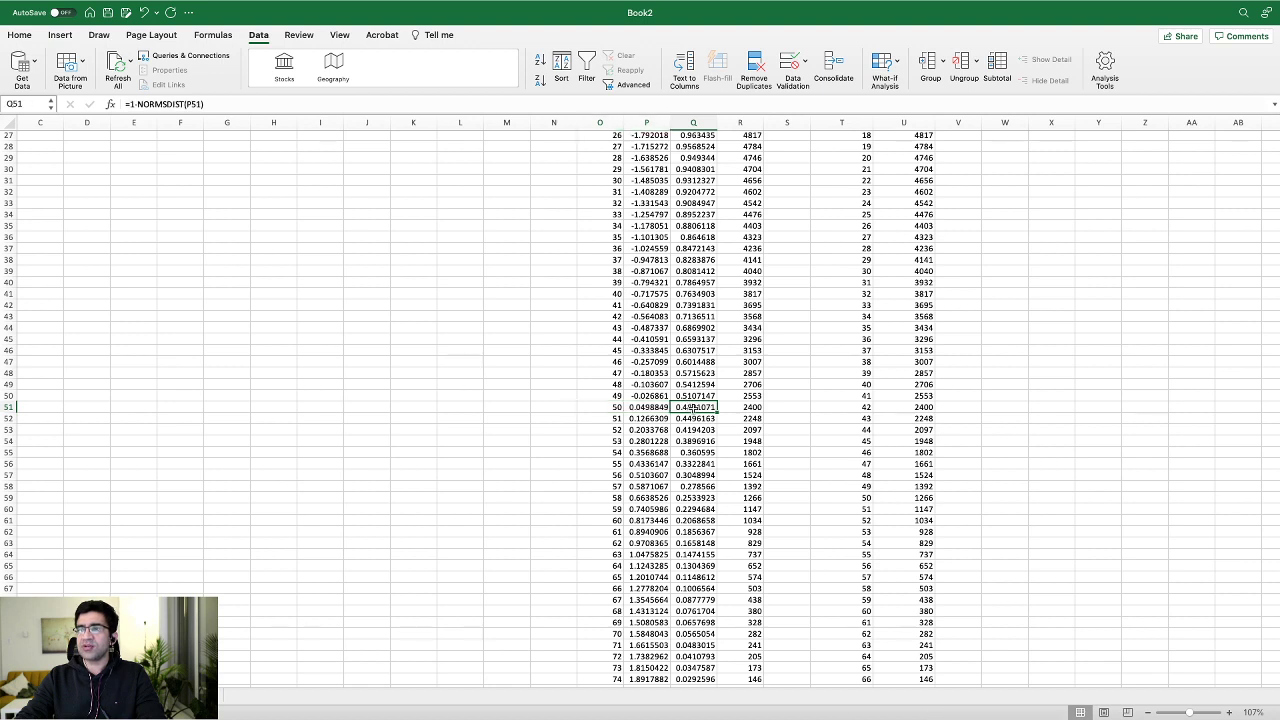
pyautogui.moveTo(600, 407); pyautogui.dragTo(690, 407)
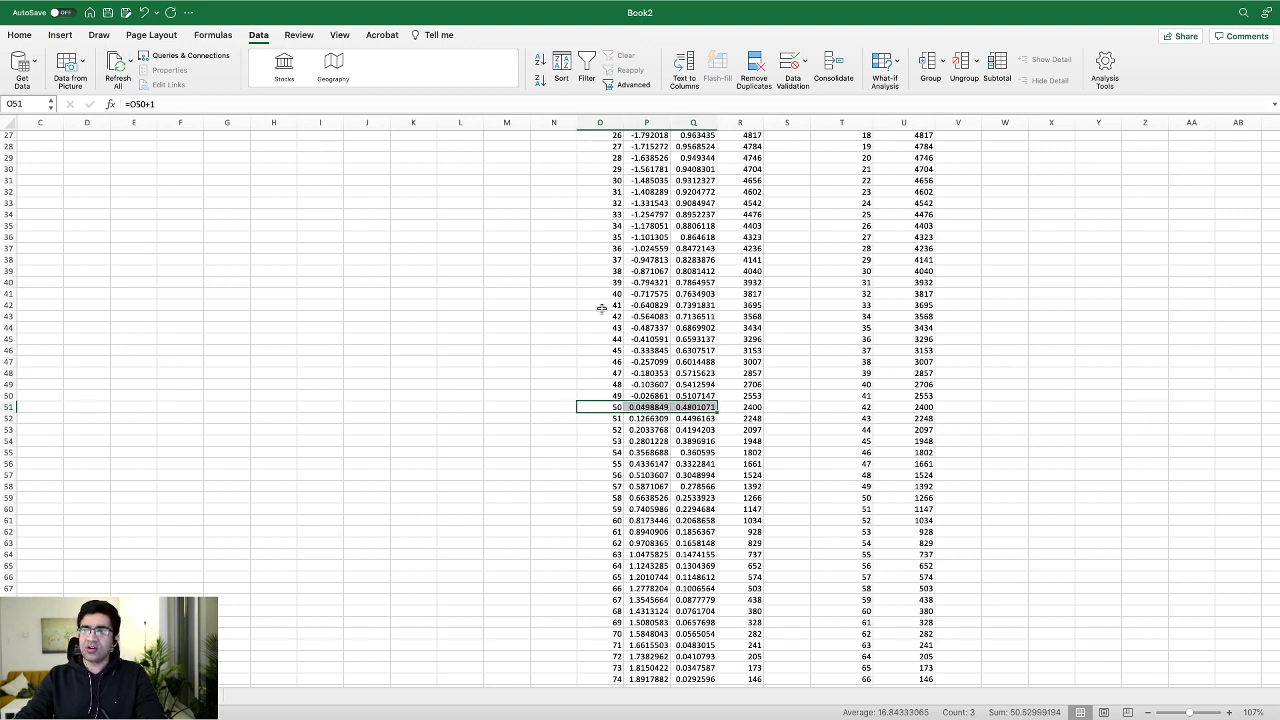
pyautogui.moveTo(597, 297); pyautogui.dragTo(711, 294)
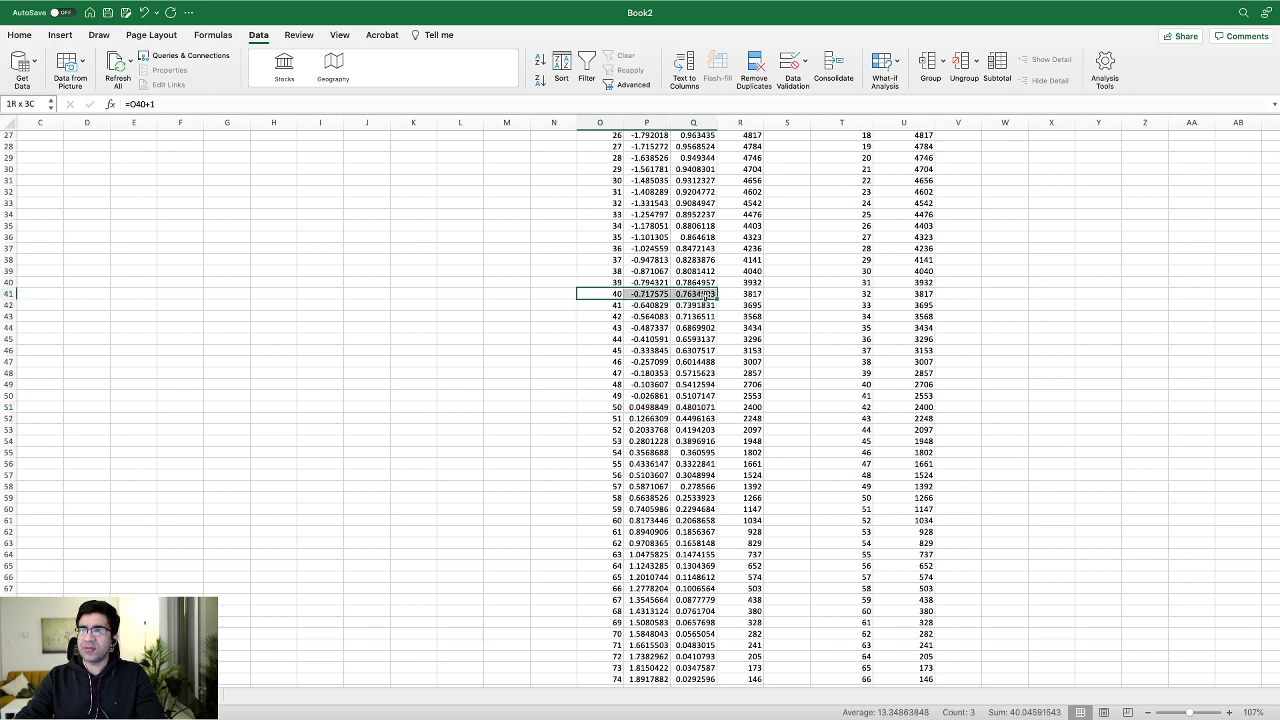
pyautogui.doubleClick(704, 294)
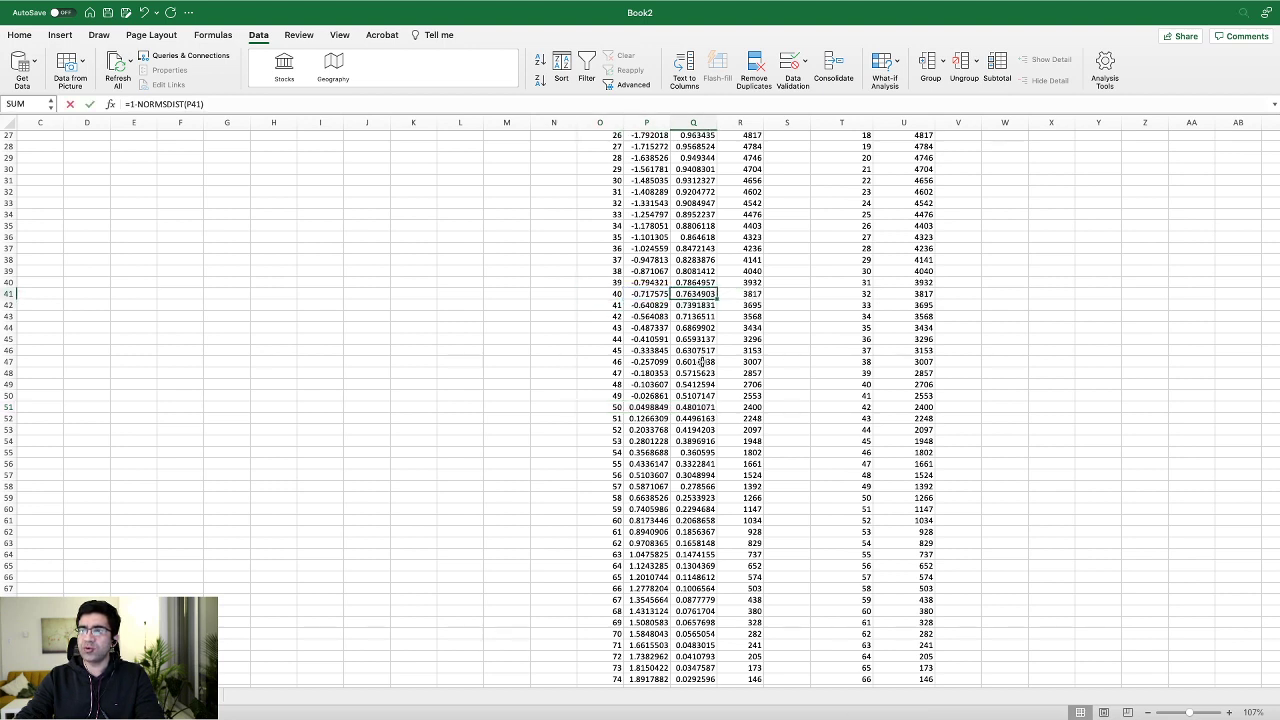
pyautogui.press('Escape')
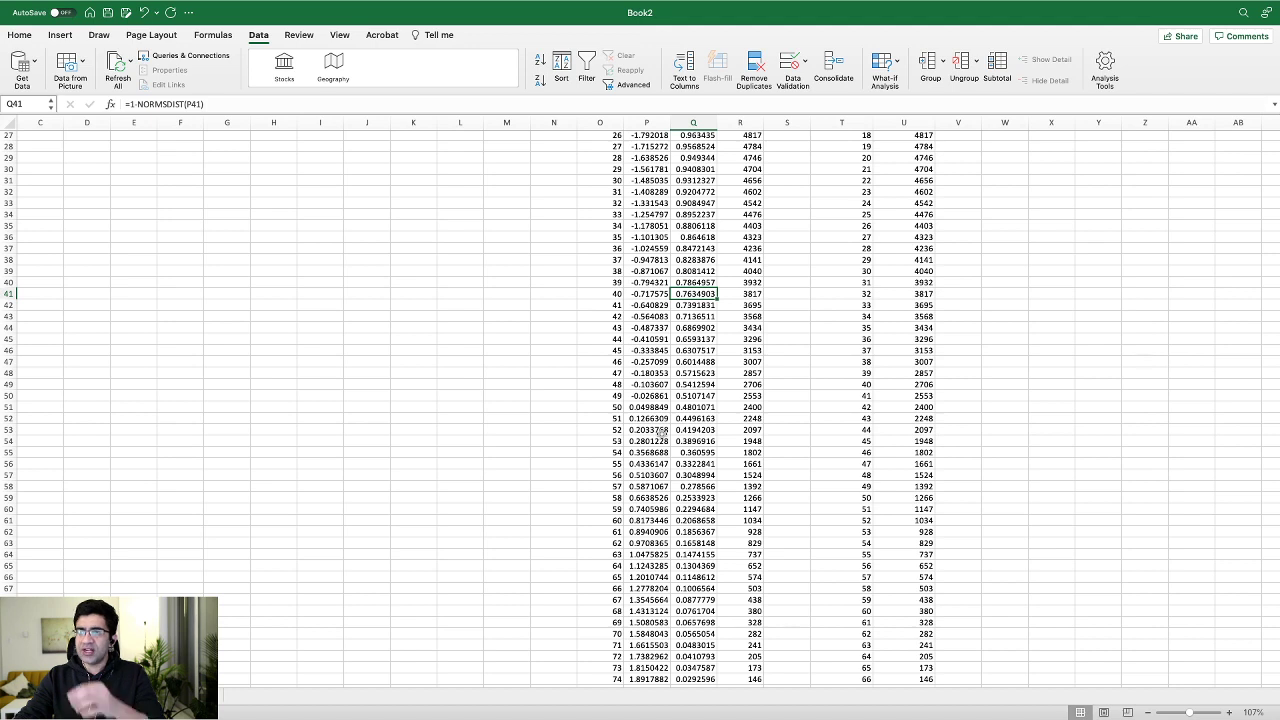
pyautogui.moveTo(610, 407); pyautogui.dragTo(613, 436)
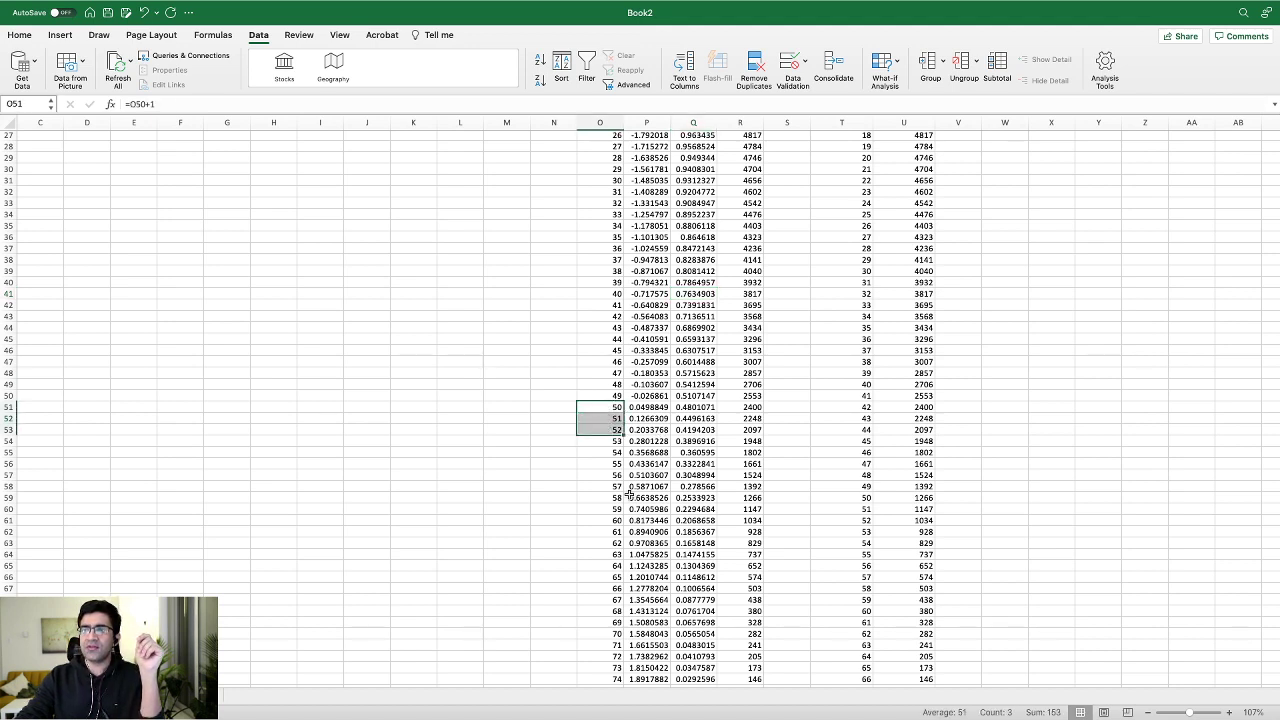
# Find the Adjusted Marks and Adjusted Rank columns and highlight T10:U43, starting from adjusted mark 1.
pyautogui.scroll(10, 722, 447)
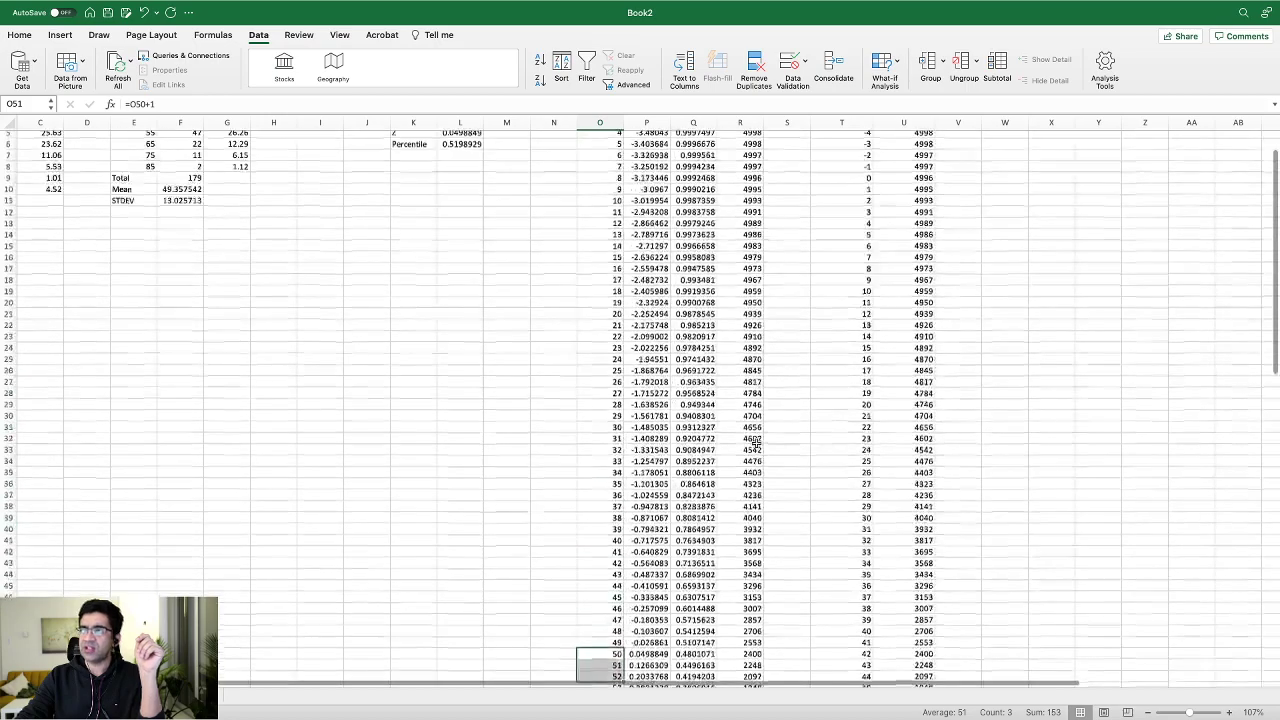
pyautogui.scroll(-7, 748, 432)
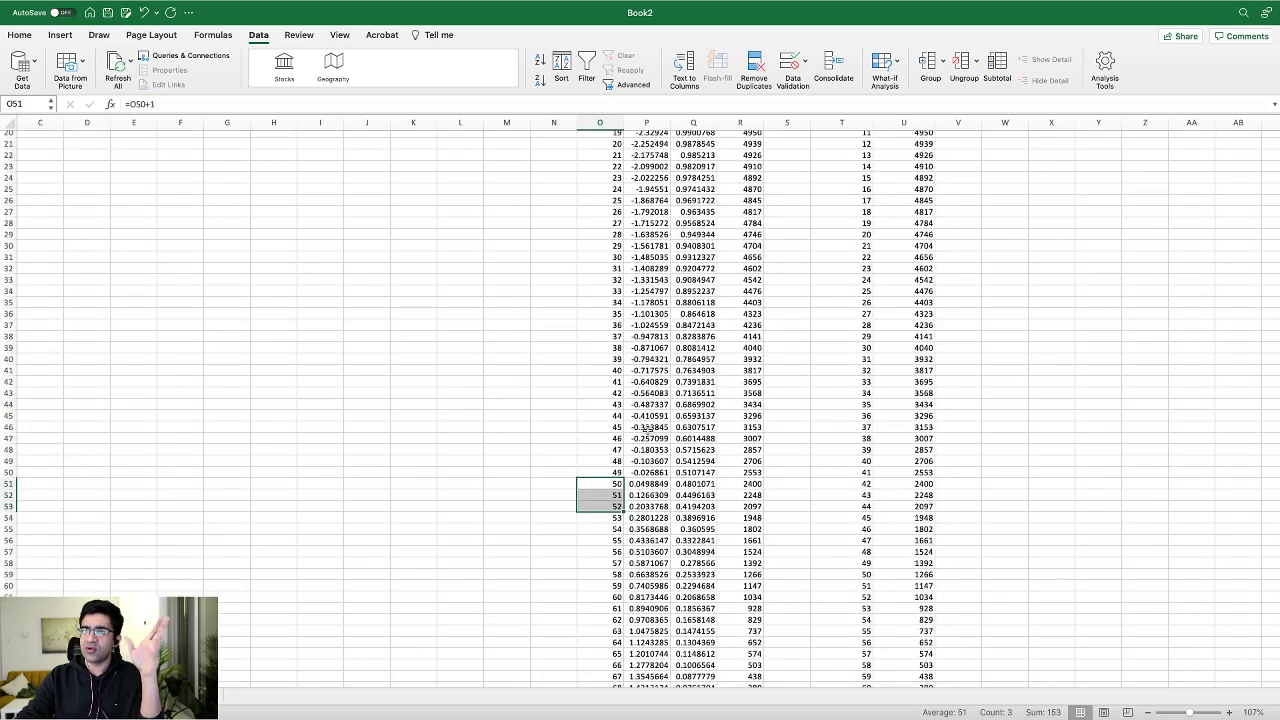
pyautogui.scroll(7, 716, 446)
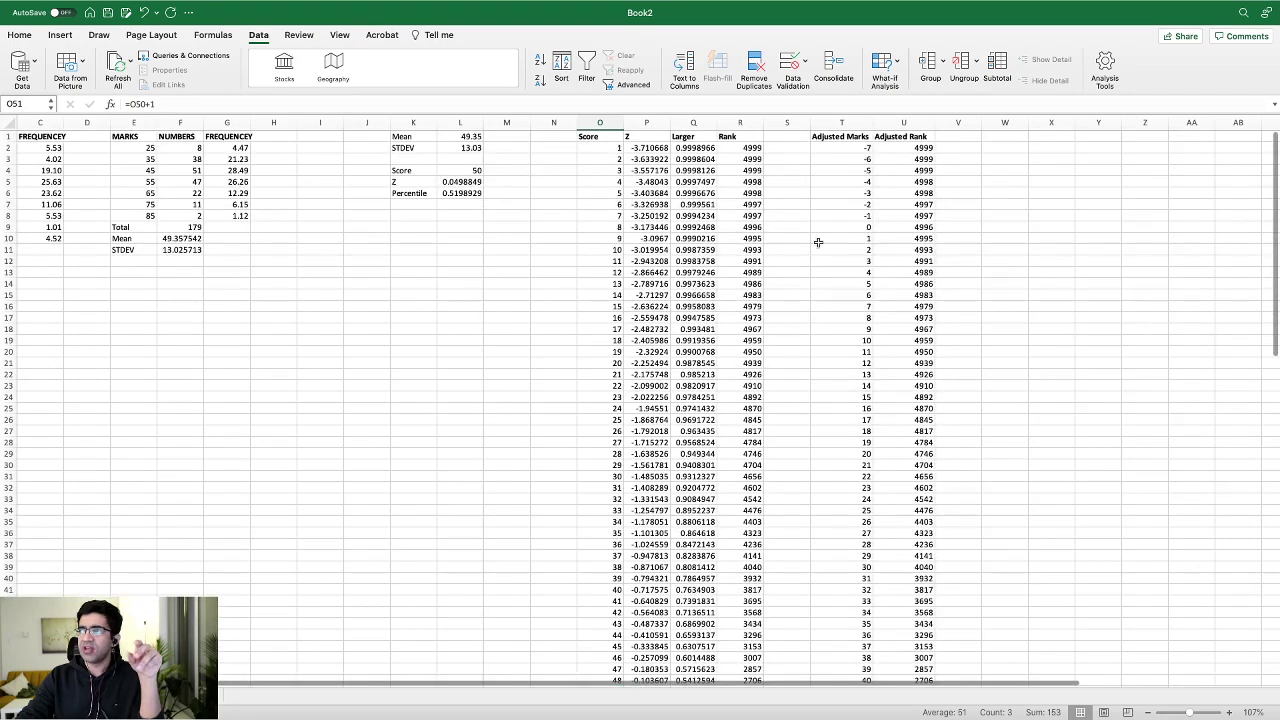
pyautogui.click(868, 240)
pyautogui.scroll(-1, 903, 290)
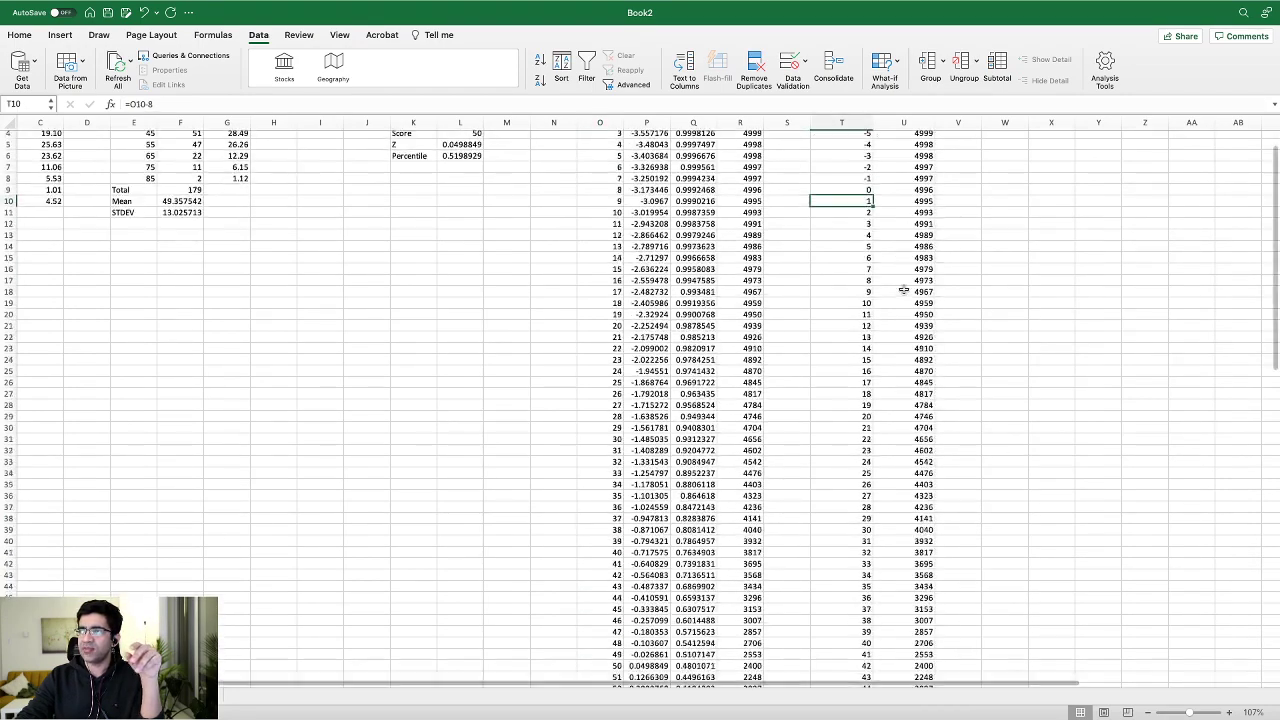
pyautogui.scroll(1, 903, 290)
pyautogui.moveTo(866, 239); pyautogui.dragTo(925, 612)
pyautogui.scroll(-8, 920, 500)
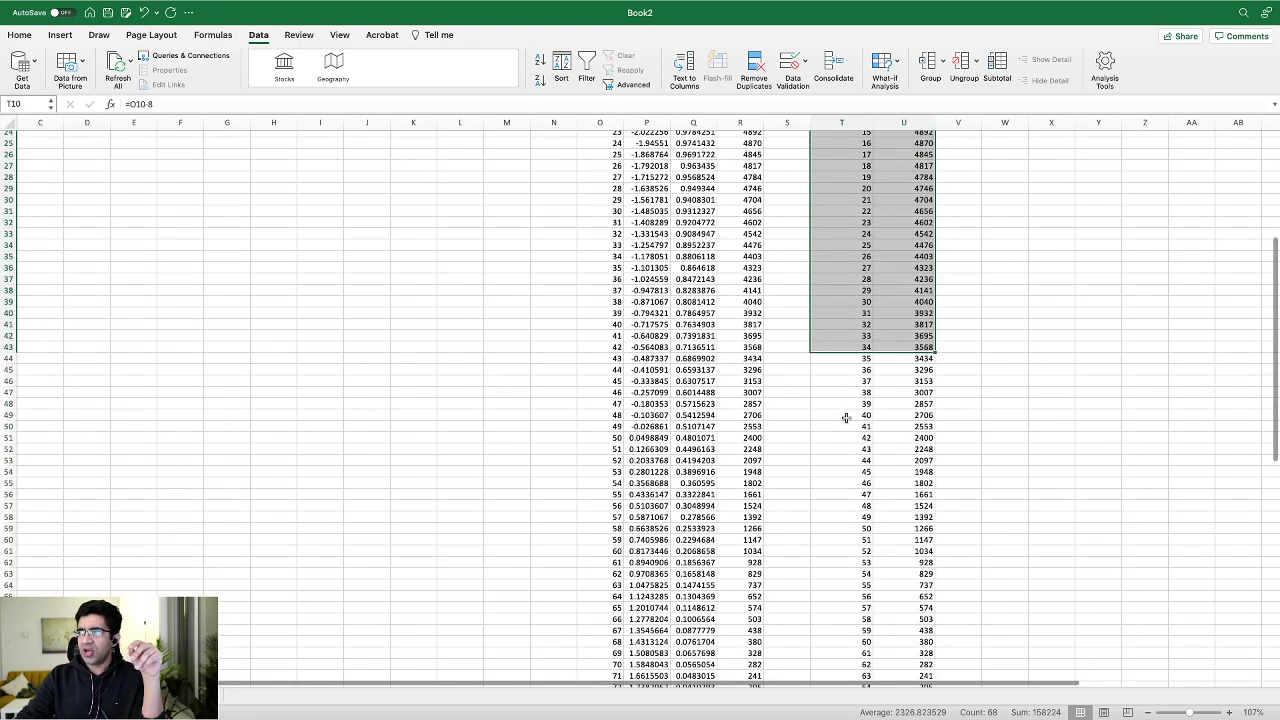
# Highlight the adjusted marks and rank pairs for 40, 50 and 60 marks in rows 49, 59 and 69.
pyautogui.moveTo(845, 418); pyautogui.dragTo(910, 416)
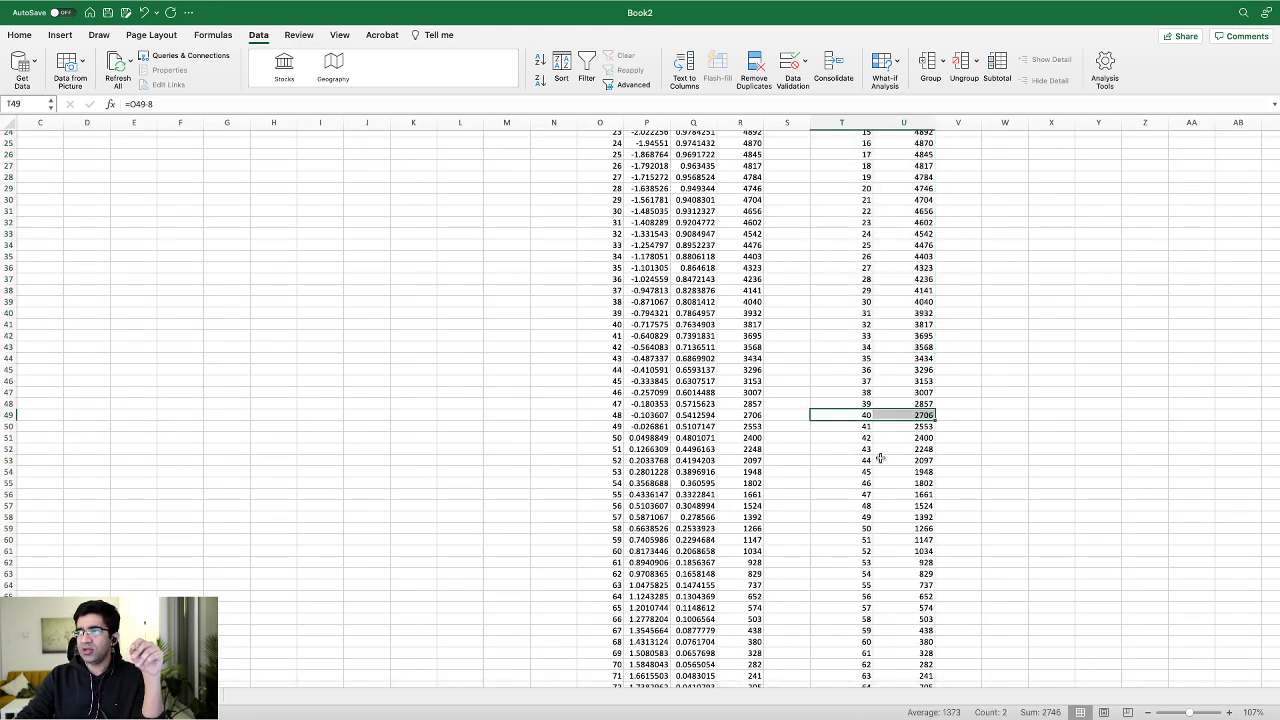
pyautogui.scroll(-2, 858, 505)
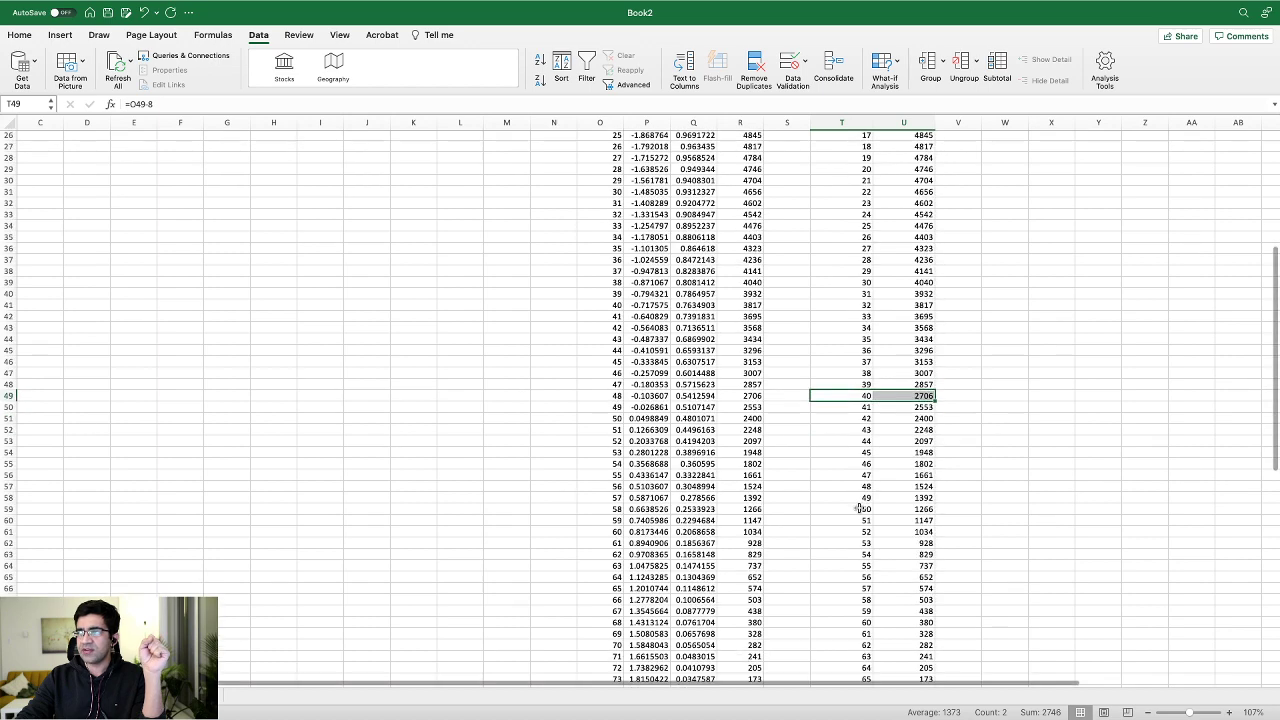
pyautogui.moveTo(845, 511); pyautogui.dragTo(905, 508)
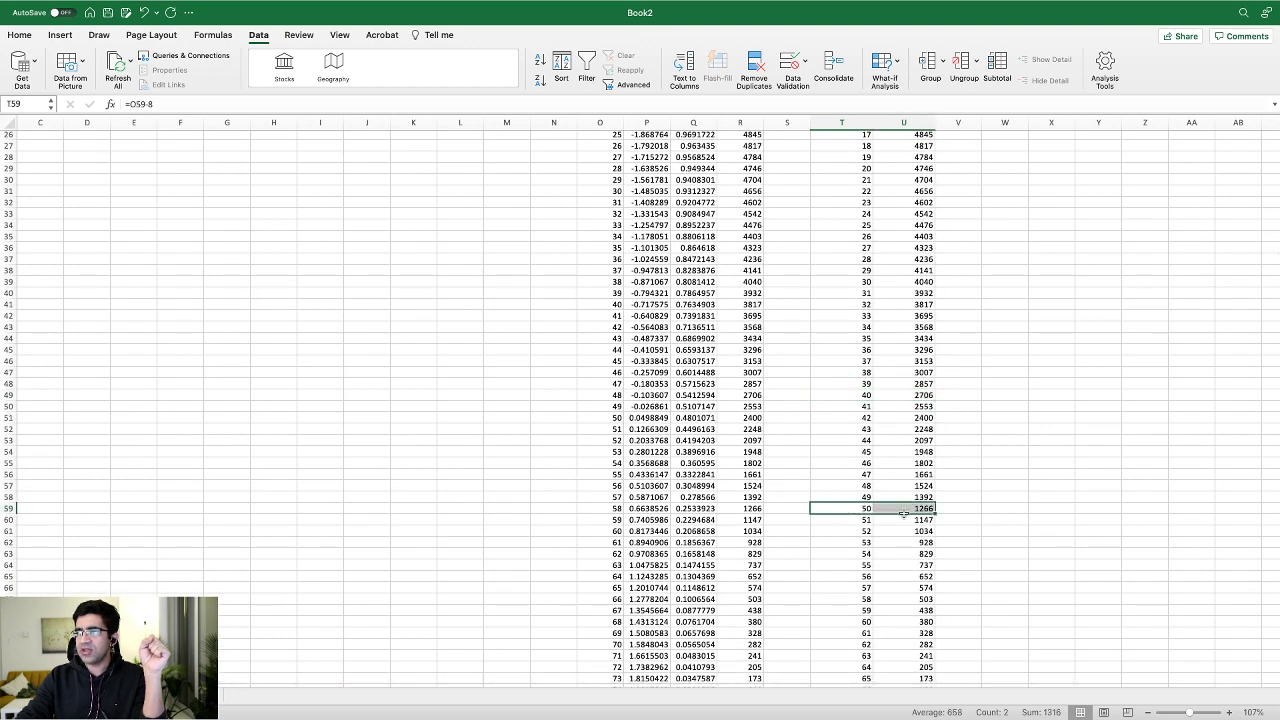
pyautogui.scroll(-5, 900, 515)
pyautogui.scroll(-2, 890, 516)
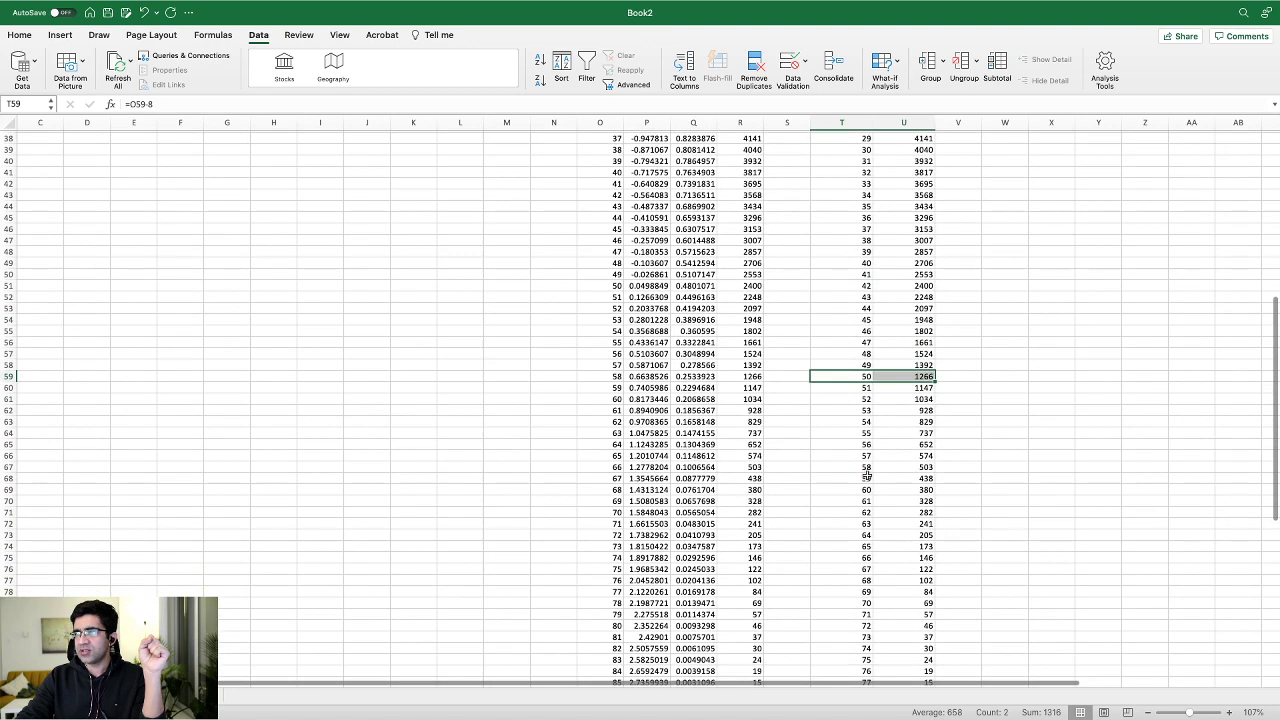
pyautogui.click(872, 489)
pyautogui.moveTo(872, 489); pyautogui.dragTo(910, 489)
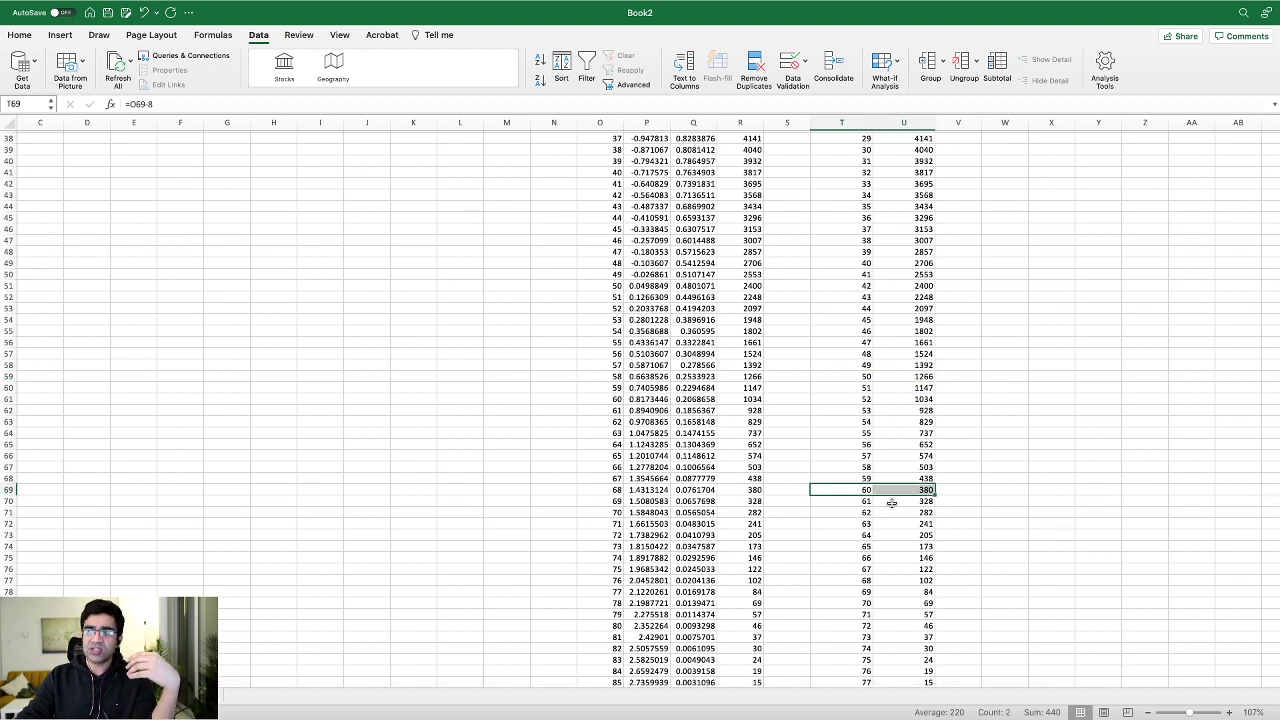
# Highlight the adjusted rank for 70 marks in T79:U79 and review the end of the adjusted table.
pyautogui.scroll(-9, 903, 520)
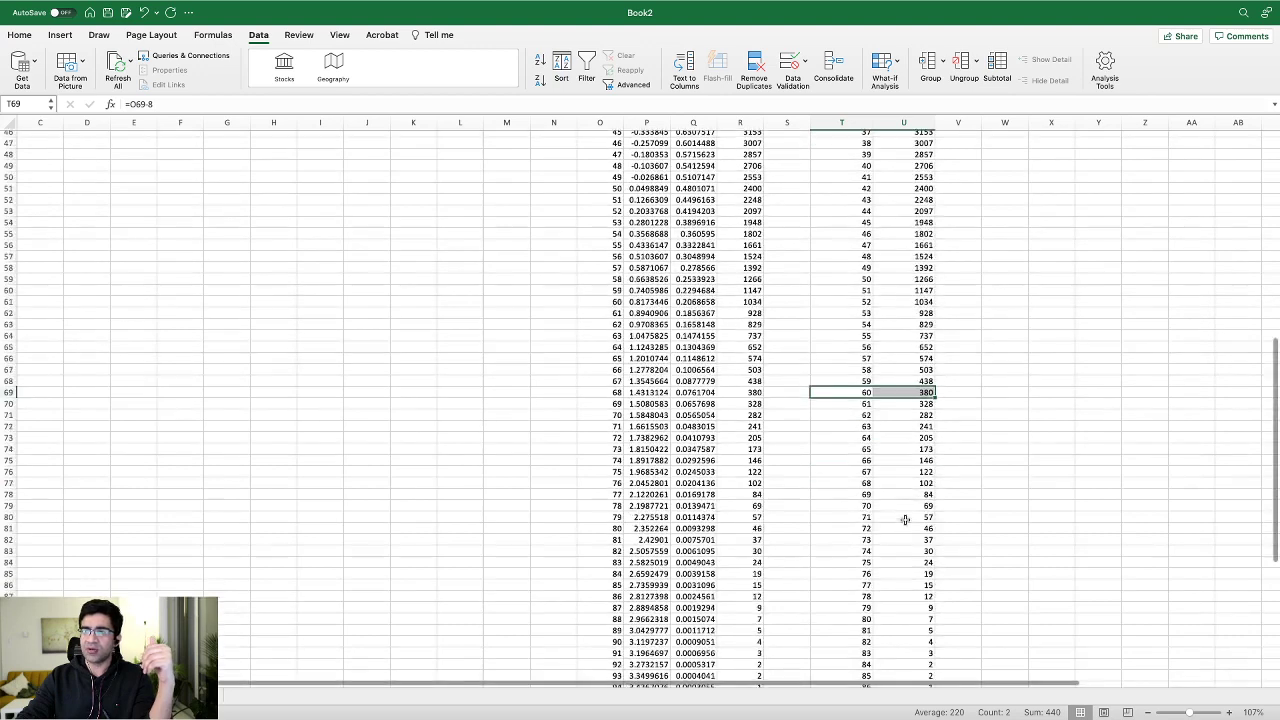
pyautogui.click(845, 505)
pyautogui.moveTo(845, 505); pyautogui.dragTo(910, 505)
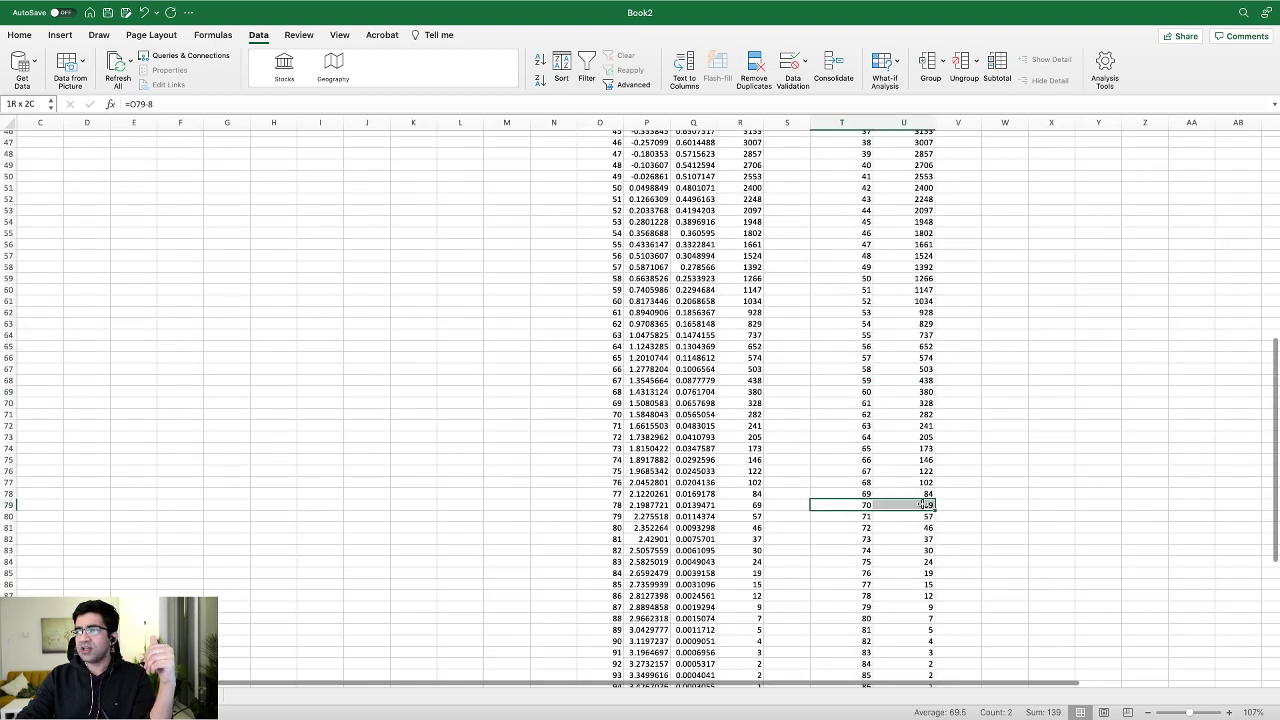
pyautogui.scroll(-8, 891, 527)
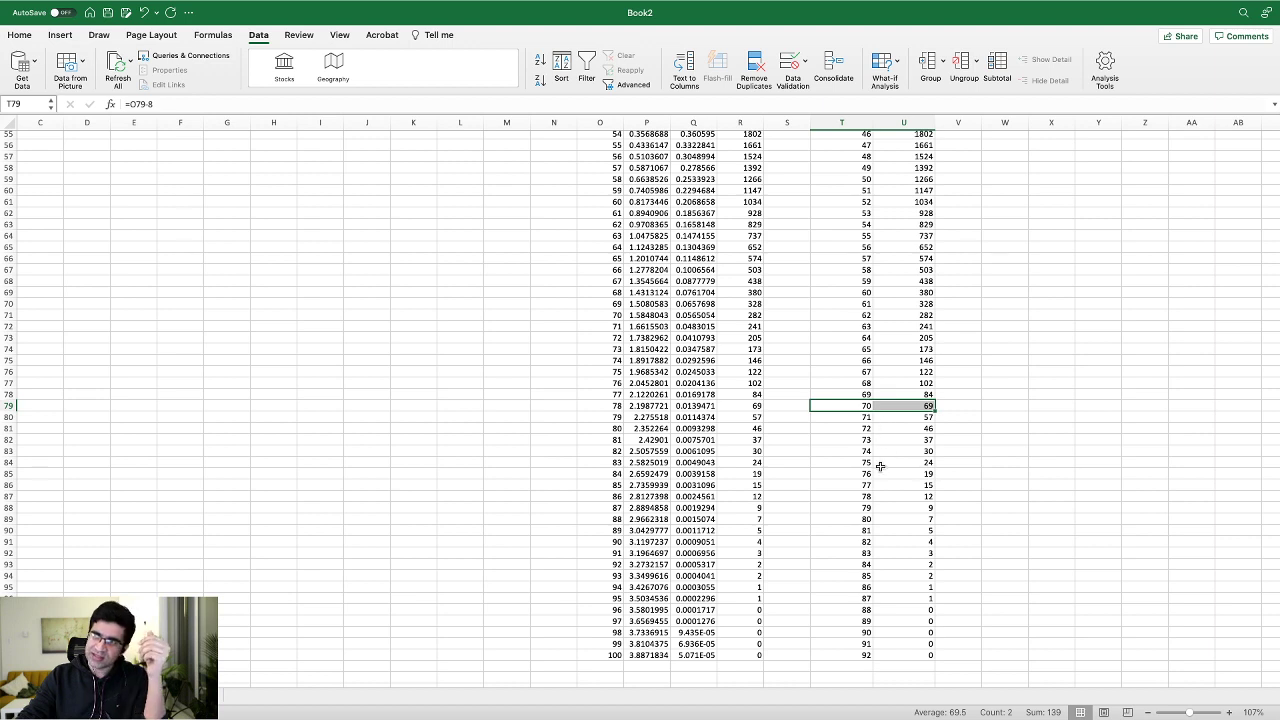
pyautogui.click(916, 406)
pyautogui.click(849, 405)
pyautogui.moveTo(849, 405); pyautogui.dragTo(886, 406)
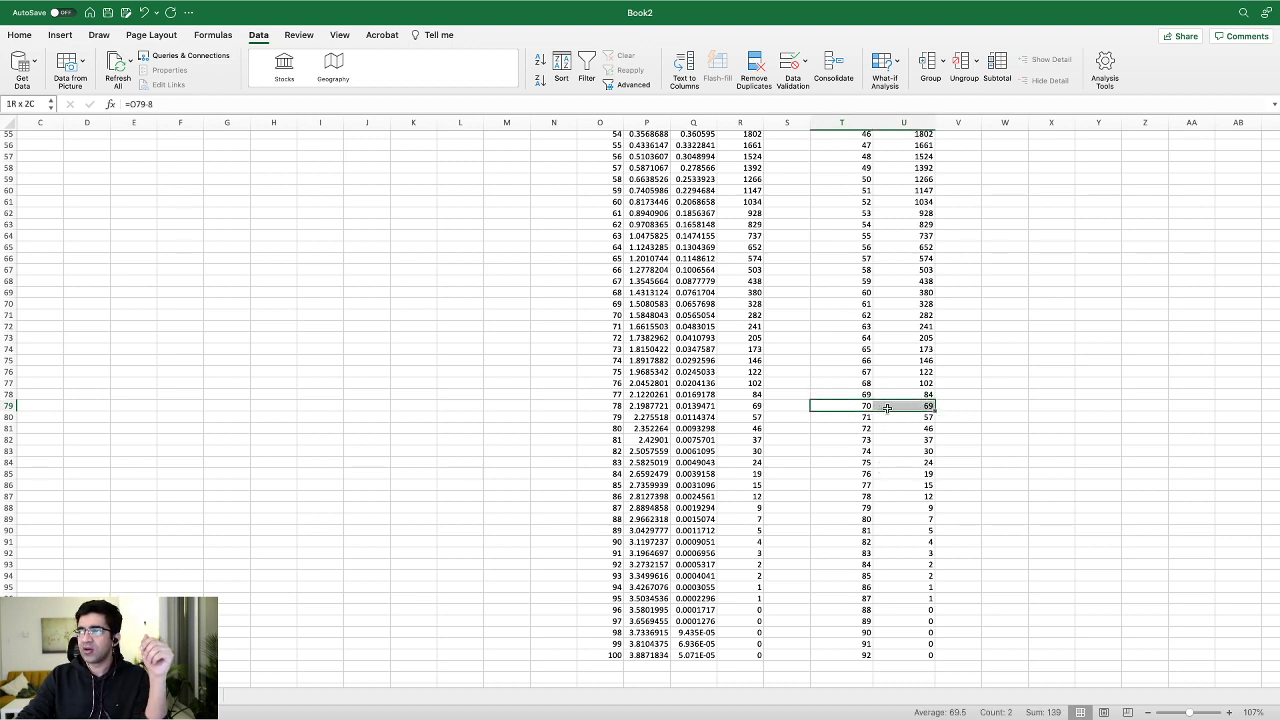
pyautogui.scroll(-3, 885, 430)
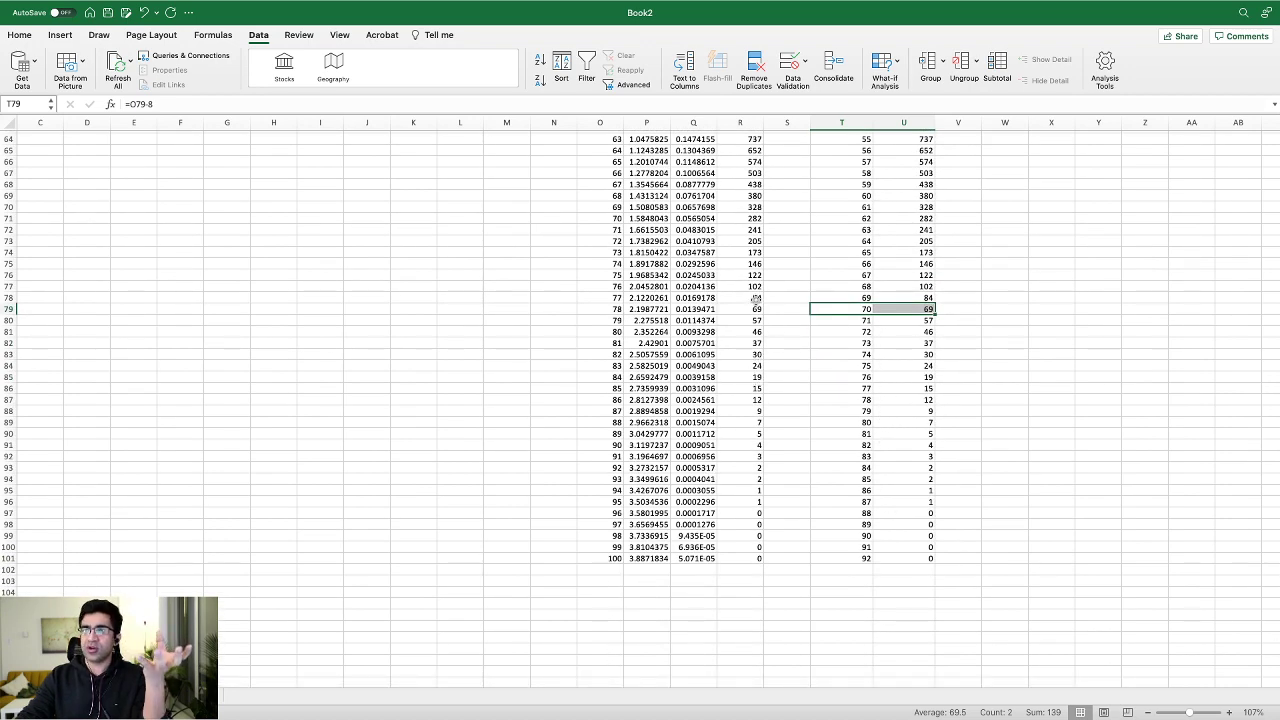
# Compare the rank formula for score 70 in R71 with adjusted mark 70 in T79 and highlight adjusted mark 75 in T84:U84.
pyautogui.click(619, 217)
pyautogui.click(753, 218)
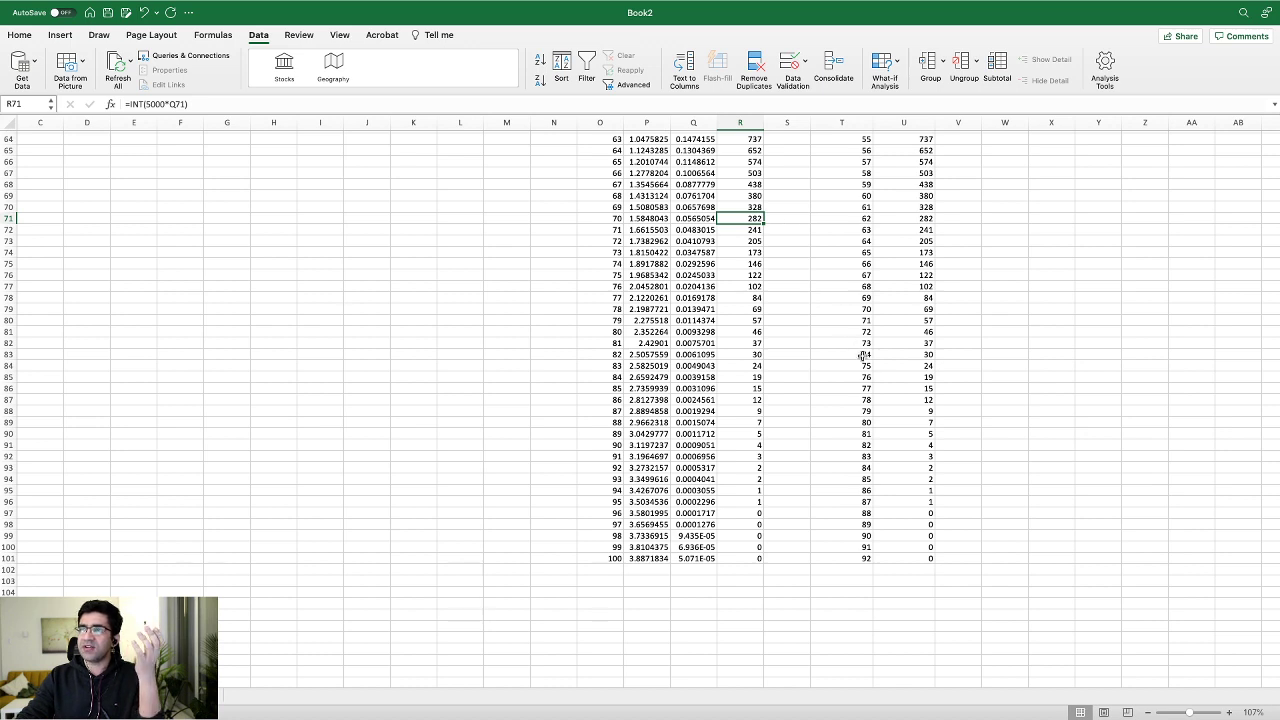
pyautogui.click(872, 306)
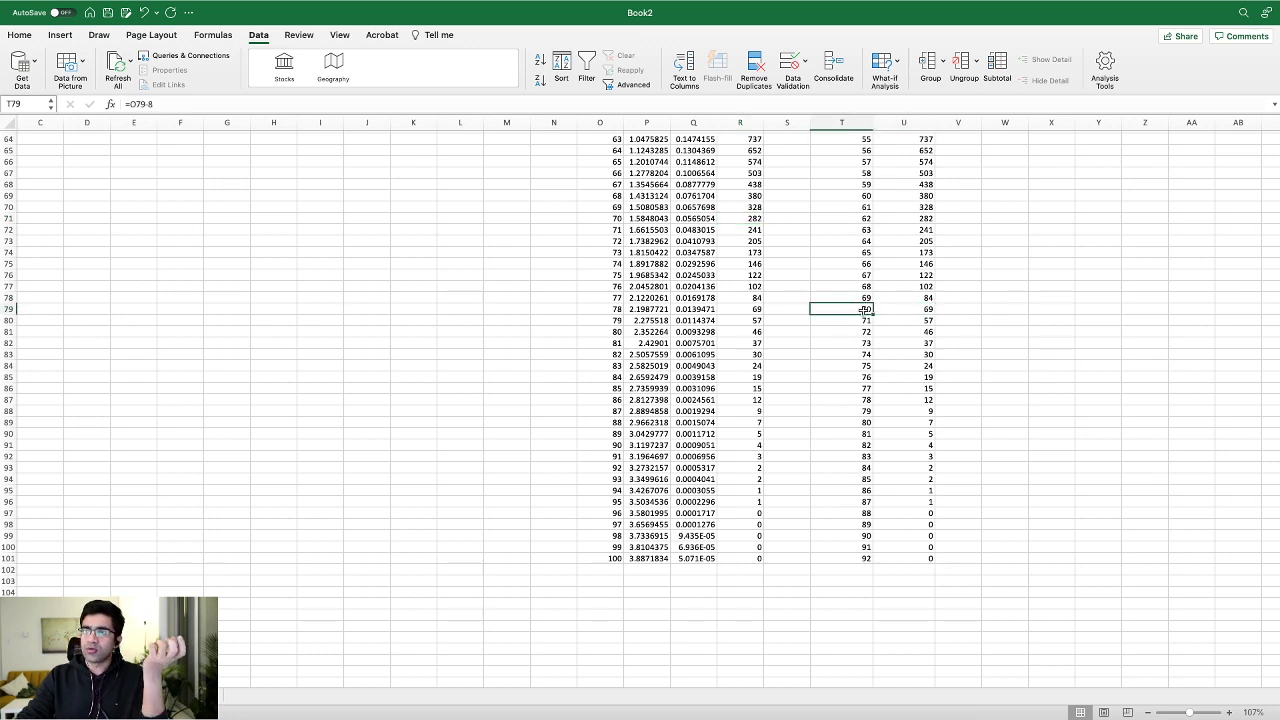
pyautogui.moveTo(851, 366); pyautogui.dragTo(894, 364)
pyautogui.click(850, 356)
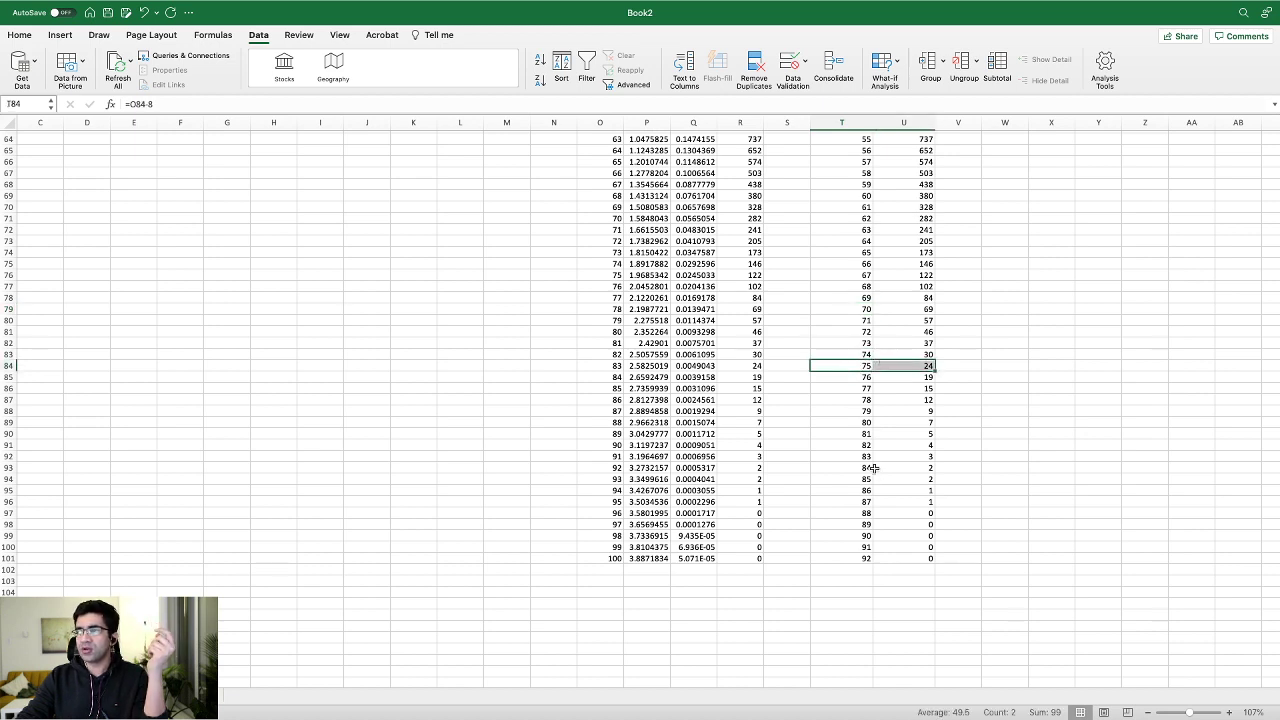
# Highlight the adjusted marks and ranks in T94:U96, and the adjusted ranks for 85 to 90 marks in U94:U99.
pyautogui.moveTo(903, 500); pyautogui.dragTo(876, 480)
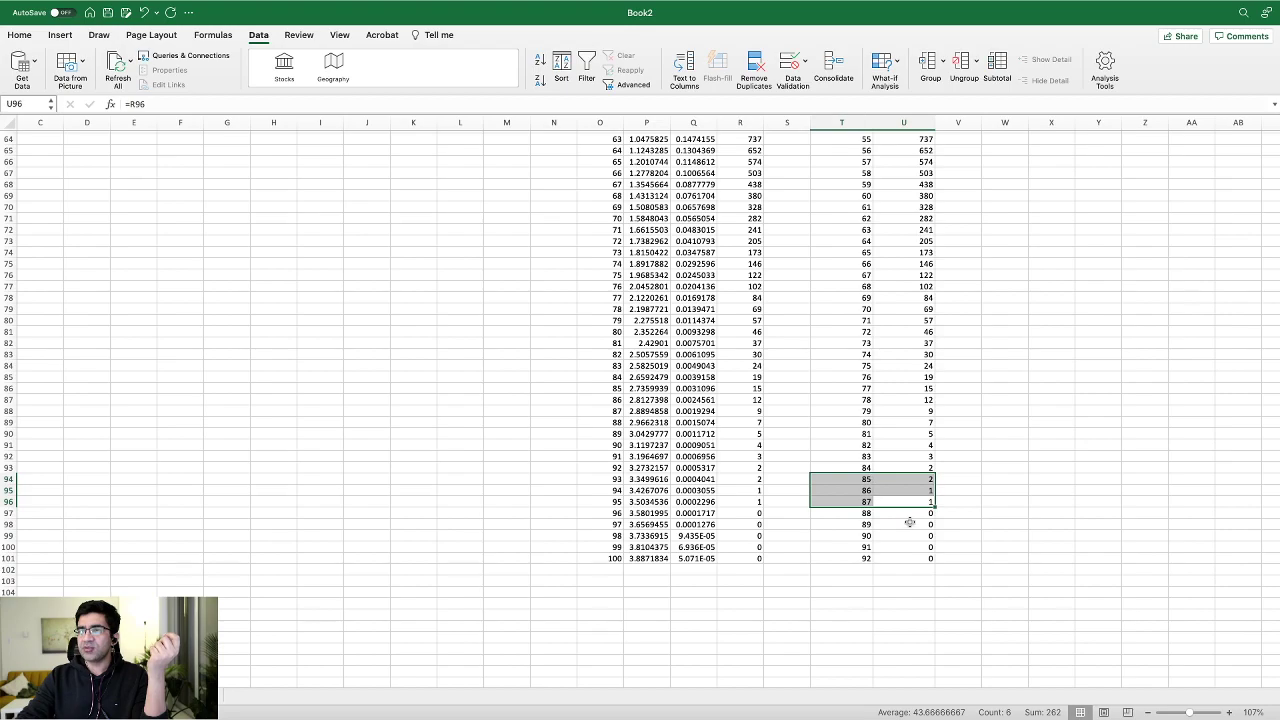
pyautogui.click(899, 526)
pyautogui.moveTo(900, 536); pyautogui.dragTo(874, 479)
pyautogui.scroll(20, 874, 479)
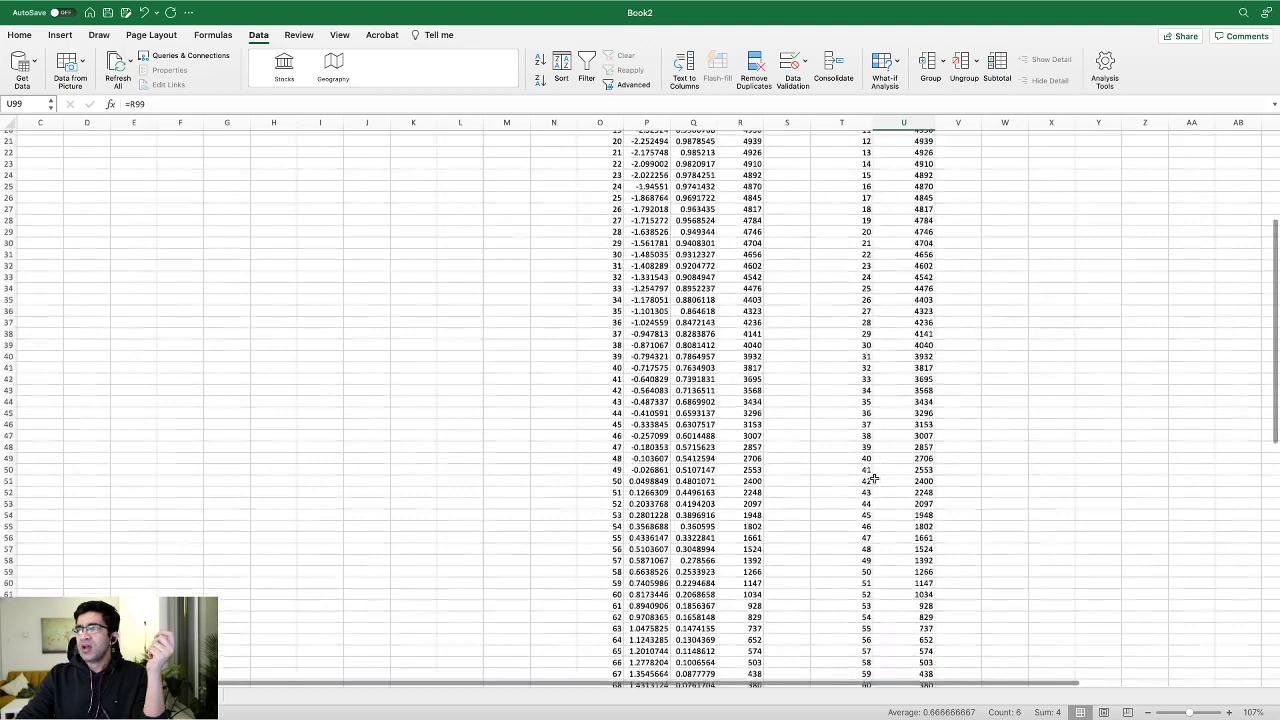